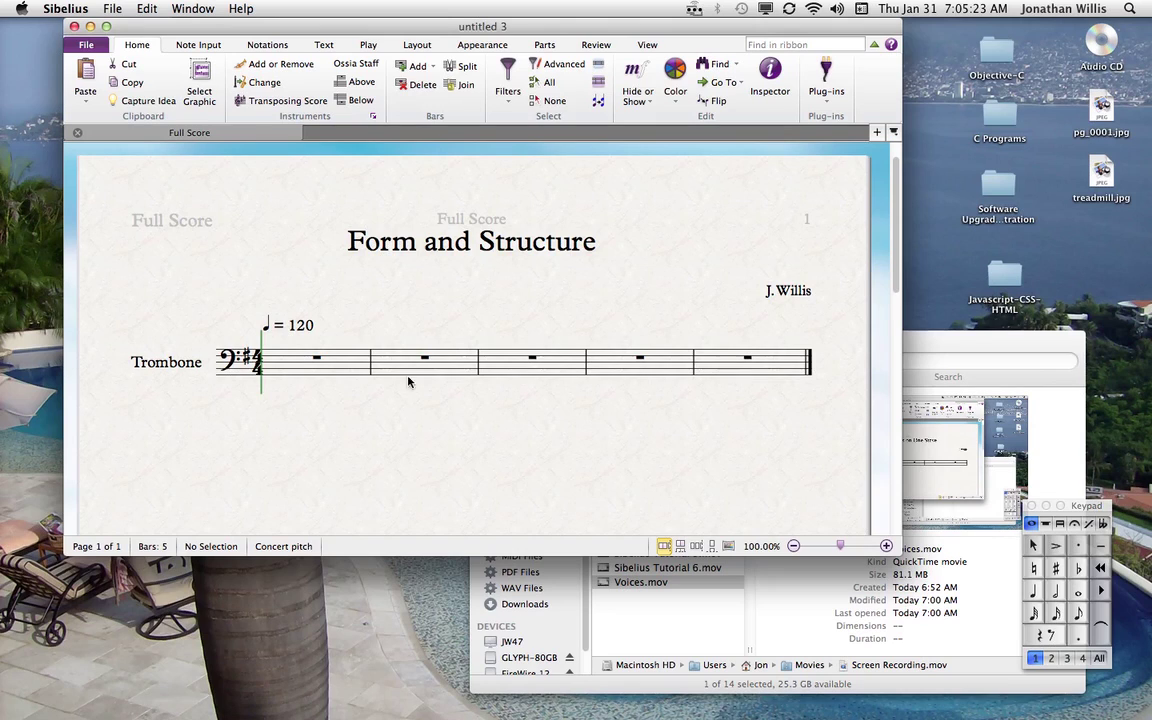
Append bars to reach nine, add rehearsal mark A at bar 4, then reselect bar 3
{"action": "left_click", "coordinate": [283, 372]}
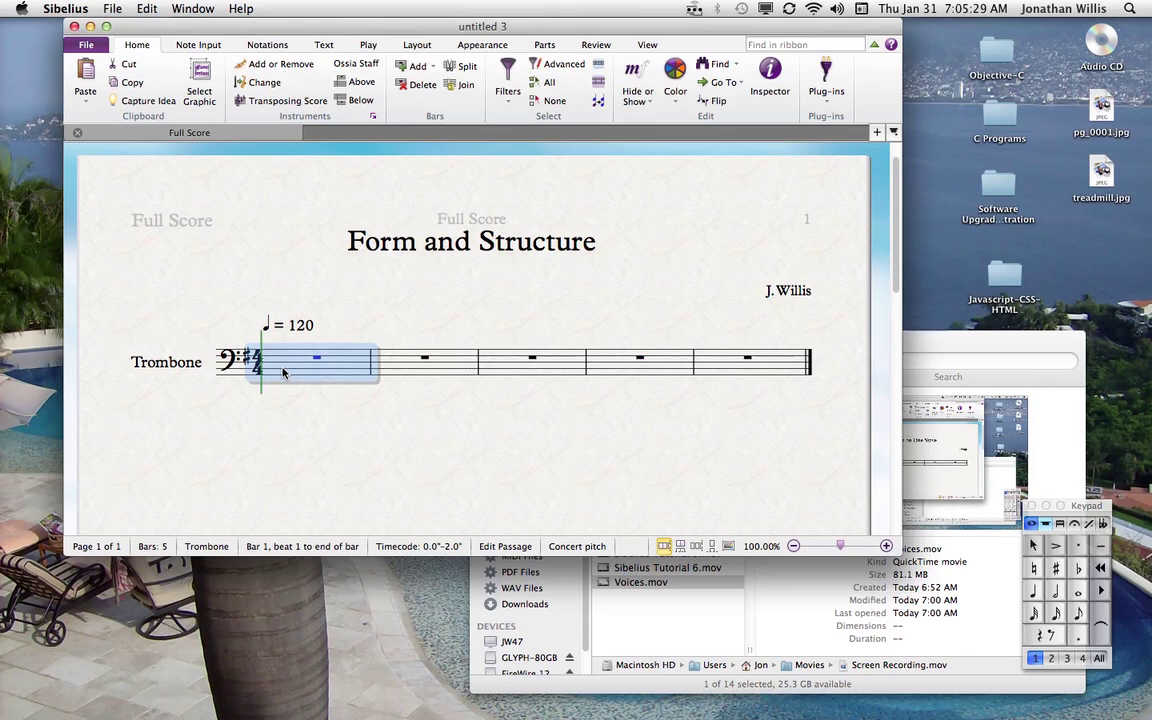
{"action": "key", "text": "super+b"}
{"action": "key", "text": "super+b"}
{"action": "key", "text": "super+b"}
{"action": "key", "text": "super+b"}
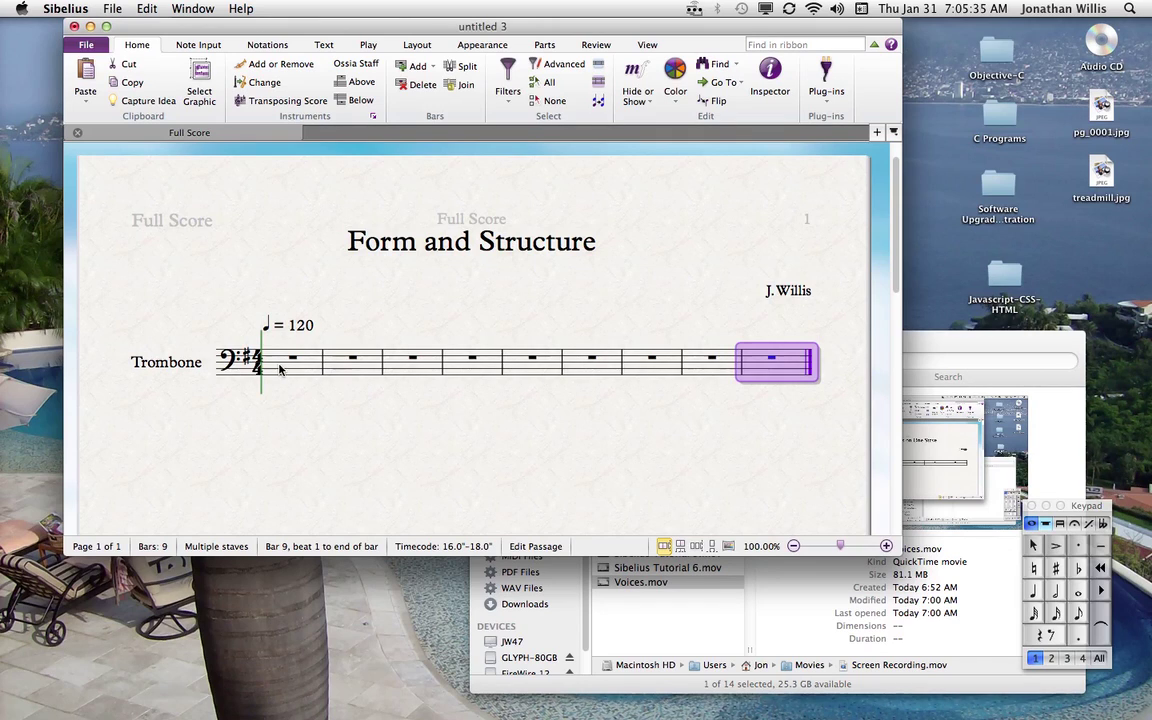
{"action": "left_click", "coordinate": [459, 368]}
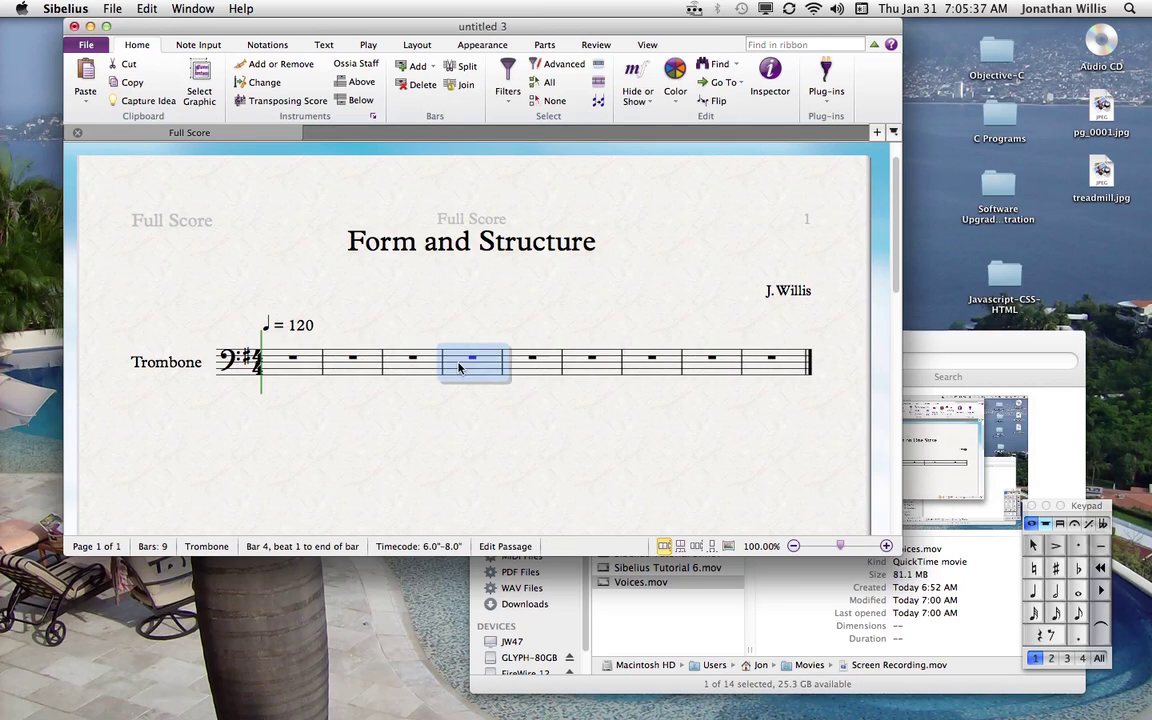
{"action": "key", "text": "super+r"}
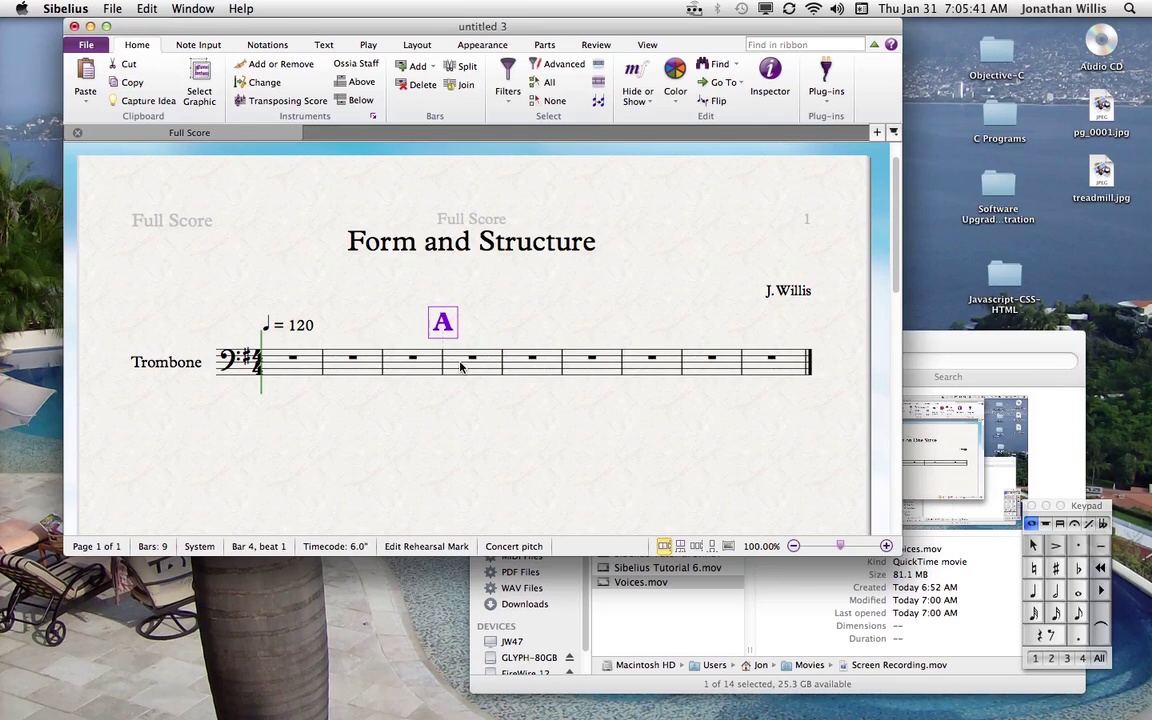
{"action": "left_click", "coordinate": [460, 368]}
{"action": "left_click", "coordinate": [406, 368]}
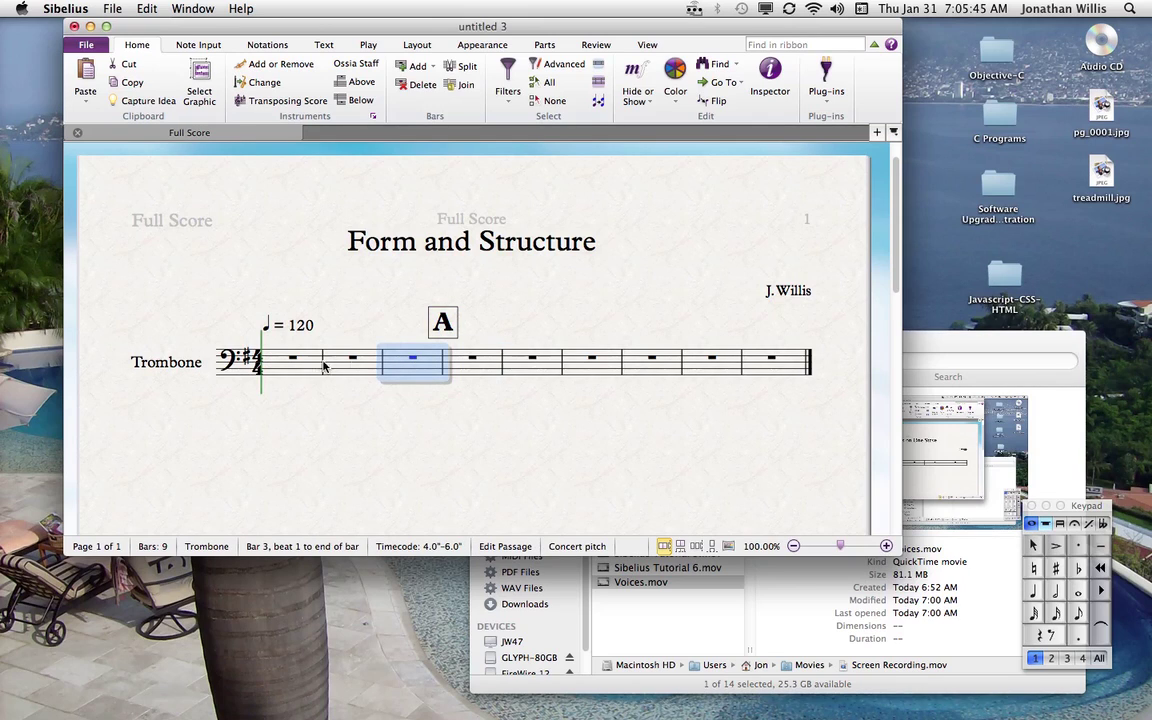
{"action": "left_click", "coordinate": [374, 368]}
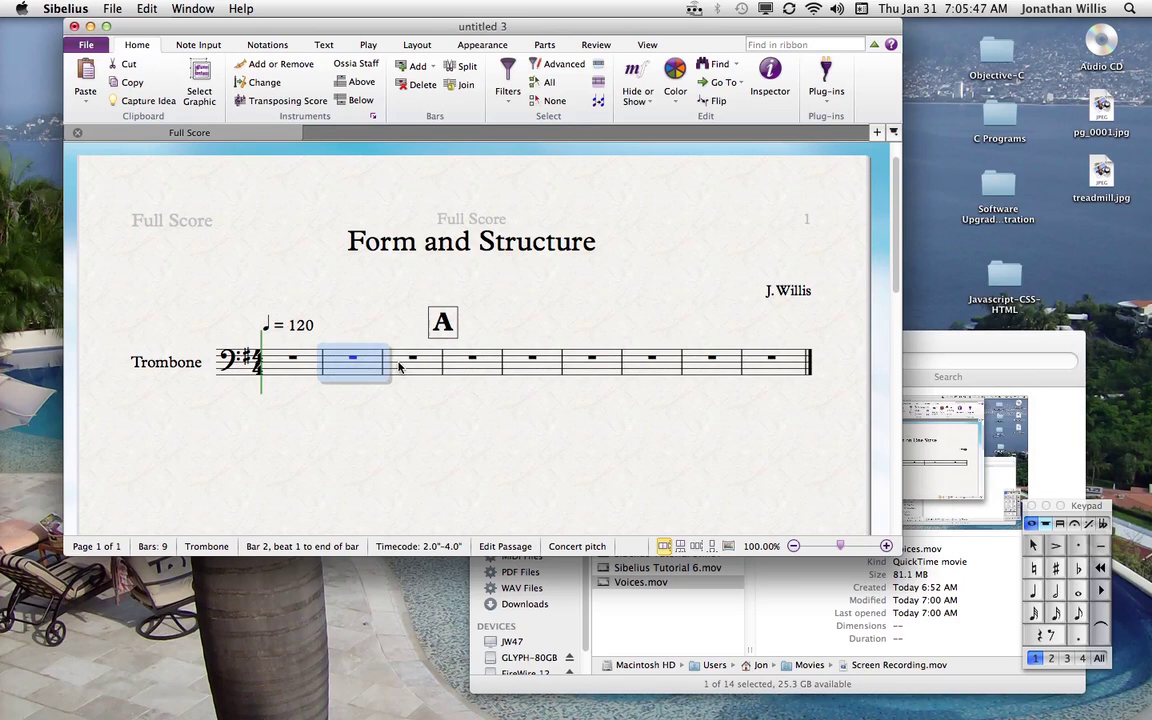
{"action": "left_click", "coordinate": [399, 367]}
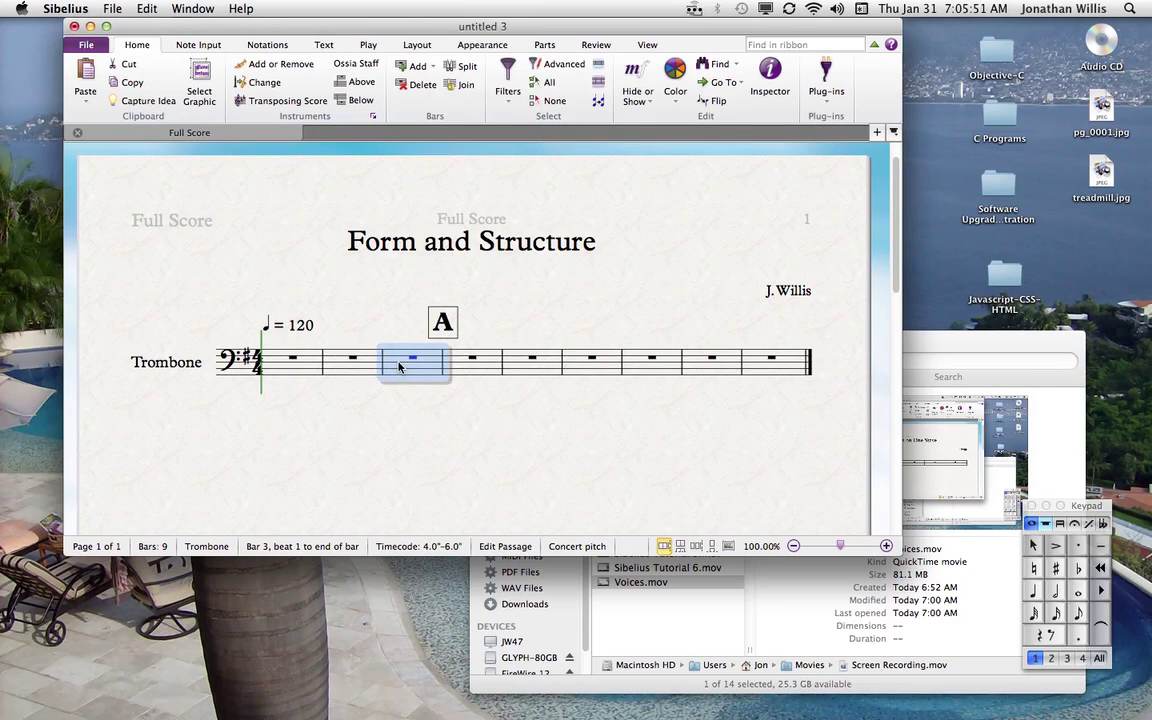
Insert an extra bar before bar 3, shifting rehearsal mark A to bar 5
{"action": "key", "text": "super+shift+b"}
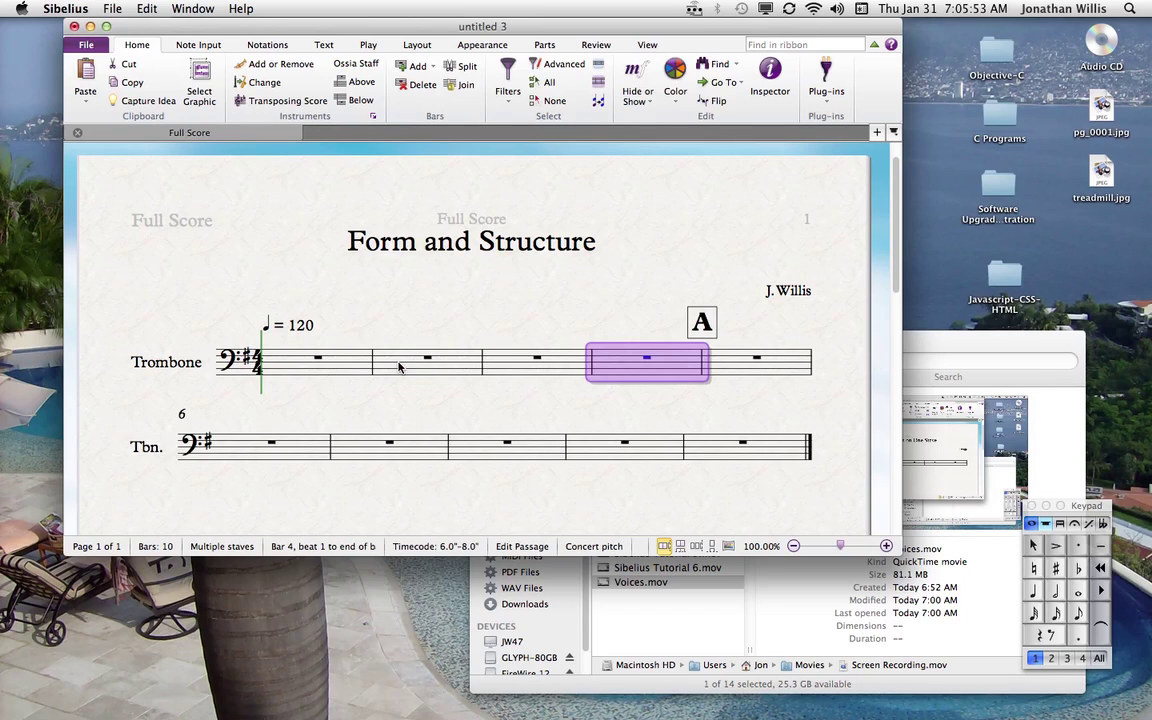
{"action": "key", "text": "Escape"}
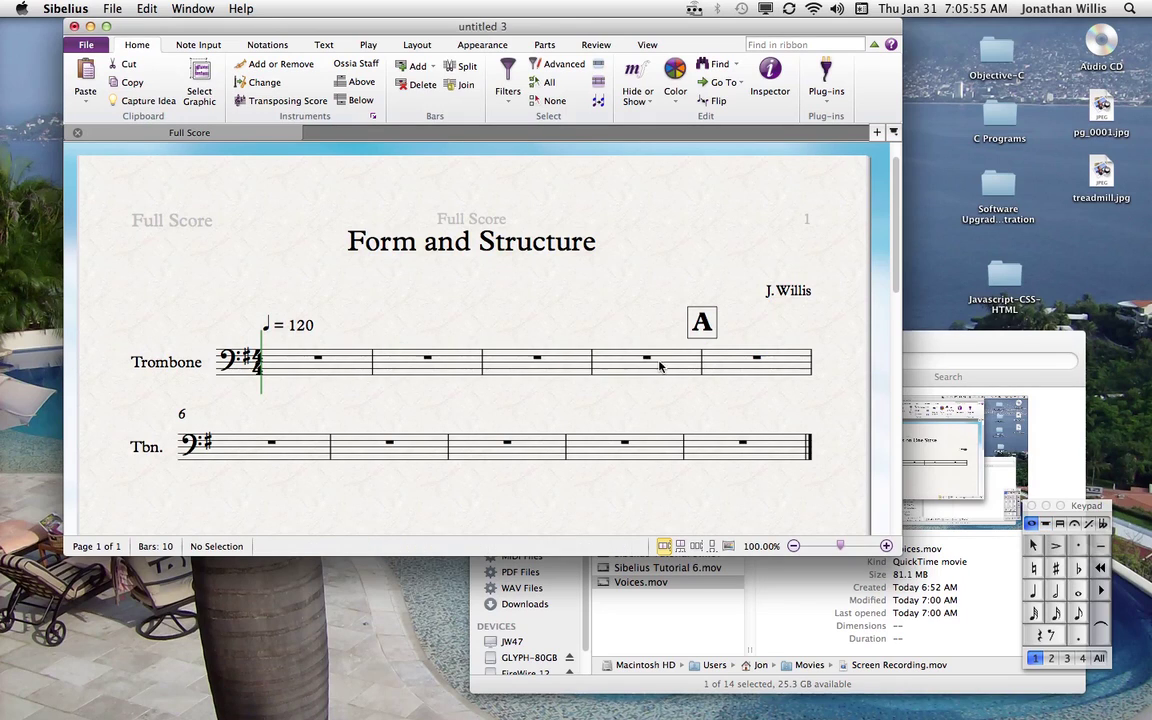
{"action": "left_click", "coordinate": [349, 367]}
{"action": "left_click", "coordinate": [429, 367]}
{"action": "left_click", "coordinate": [522, 365]}
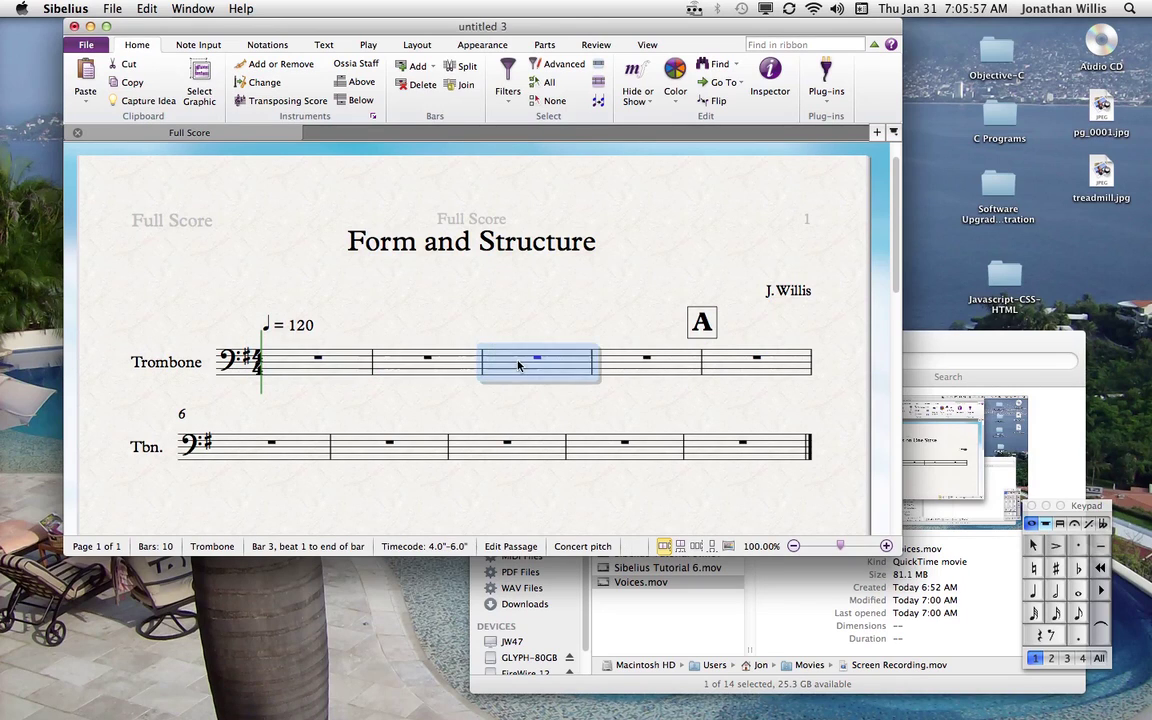
{"action": "left_click", "coordinate": [640, 365]}
{"action": "left_click", "coordinate": [703, 321]}
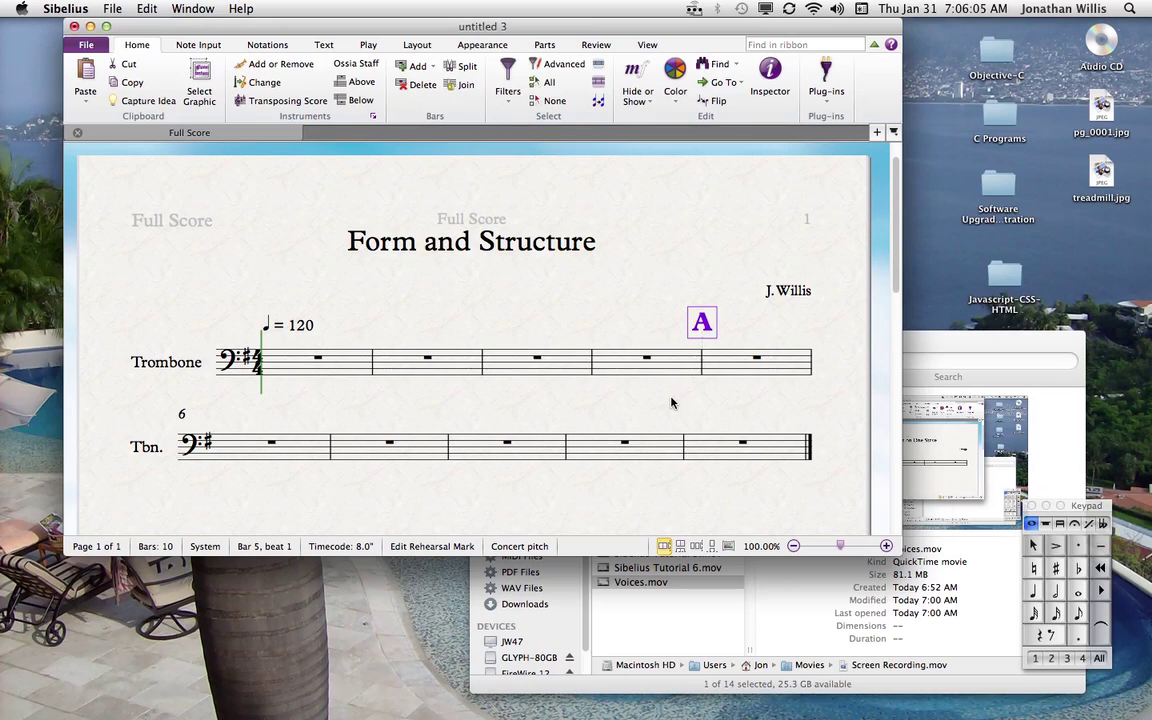
{"action": "left_click", "coordinate": [623, 371]}
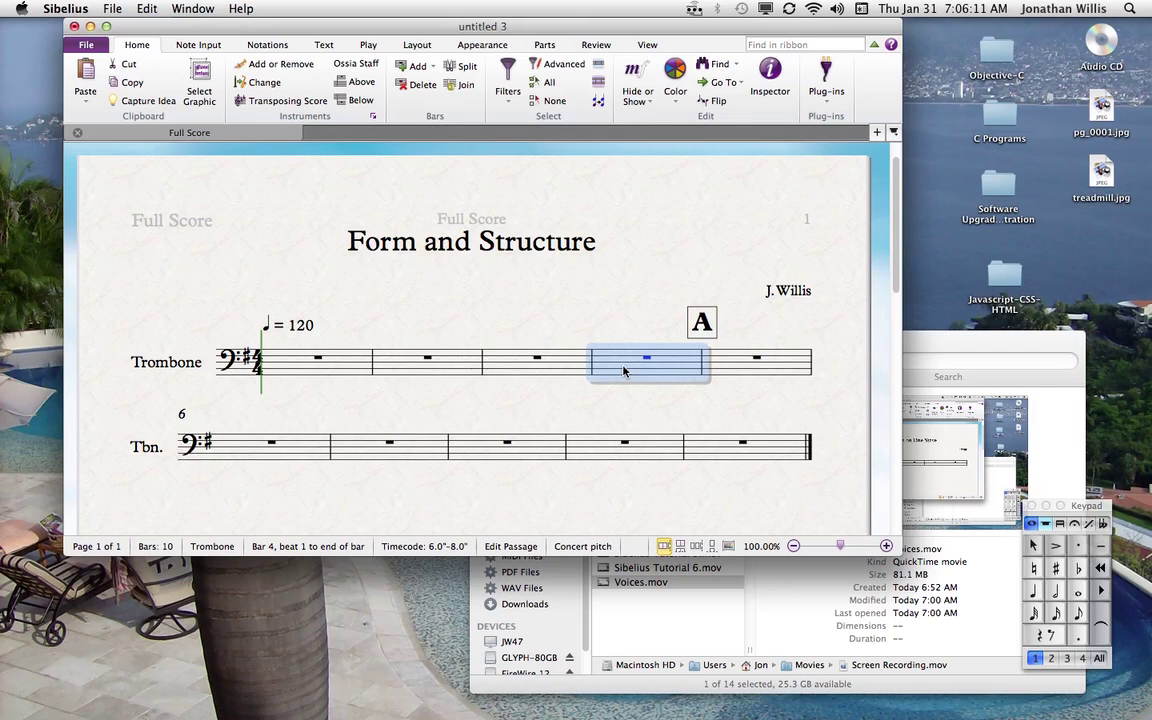
Append bars after bar 10 until the score has 18 bars over two systems
{"action": "left_click", "coordinate": [718, 455]}
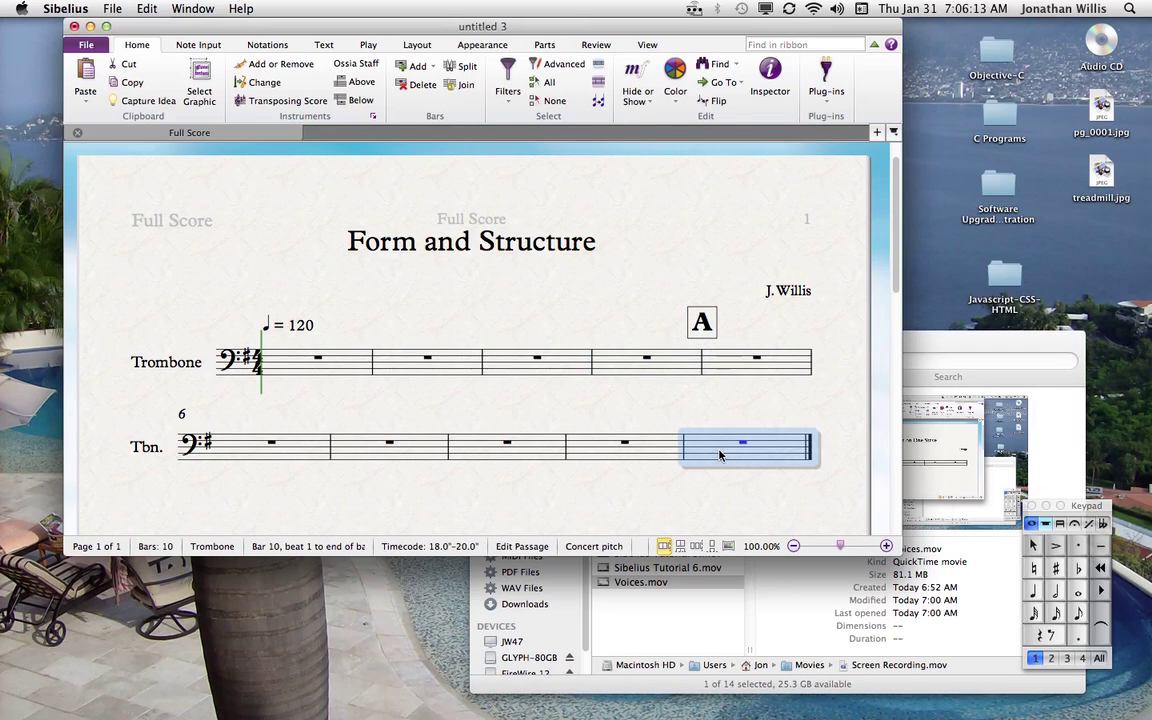
{"action": "key", "text": "super+b"}
{"action": "key", "text": "super+b"}
{"action": "key", "text": "super+b"}
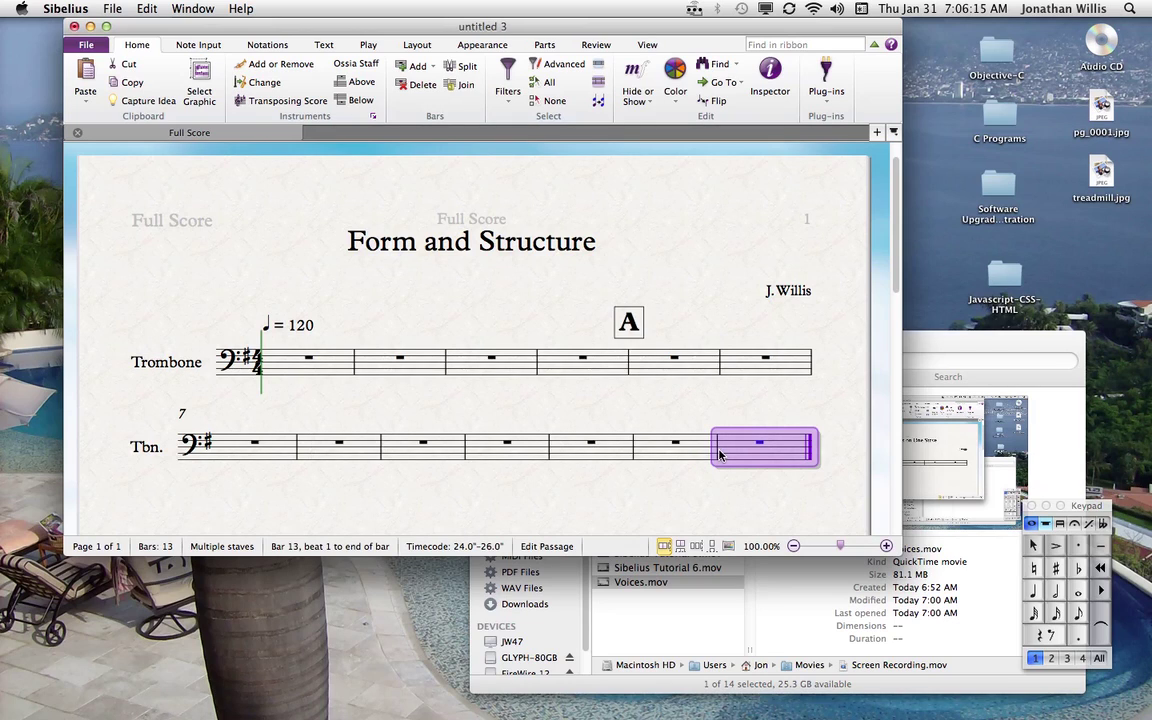
{"action": "key", "text": "super+b"}
{"action": "key", "text": "super+b"}
{"action": "key", "text": "super+b"}
{"action": "key", "text": "super+b"}
{"action": "key", "text": "super+b"}
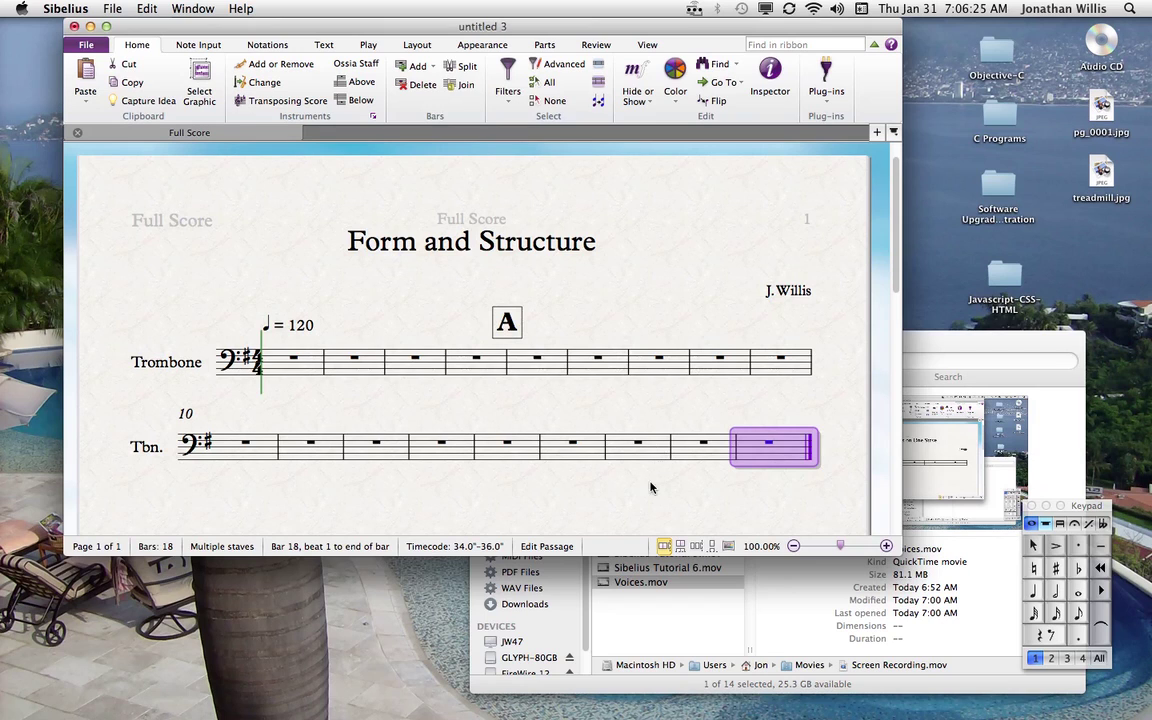
{"action": "left_click", "coordinate": [642, 418]}
{"action": "left_click_drag", "start_coordinate": [643, 409], "coordinate": [631, 375]}
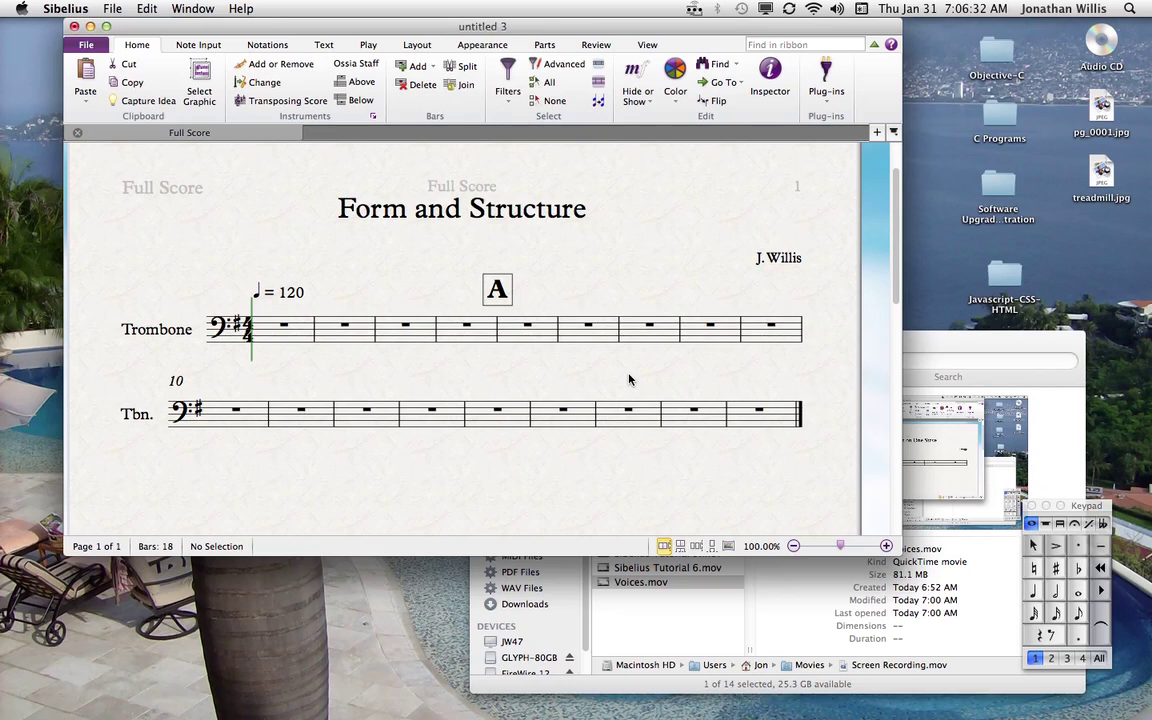
Delete rehearsal mark A from the score
{"action": "left_click", "coordinate": [497, 290]}
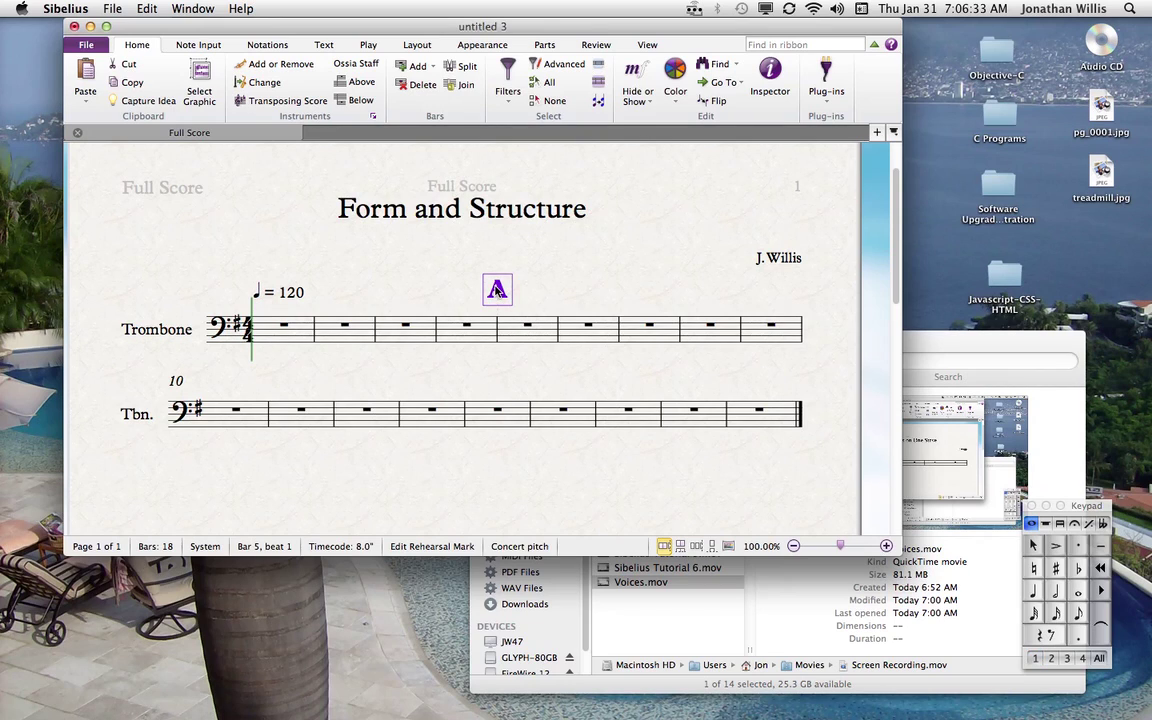
{"action": "key", "text": "Delete"}
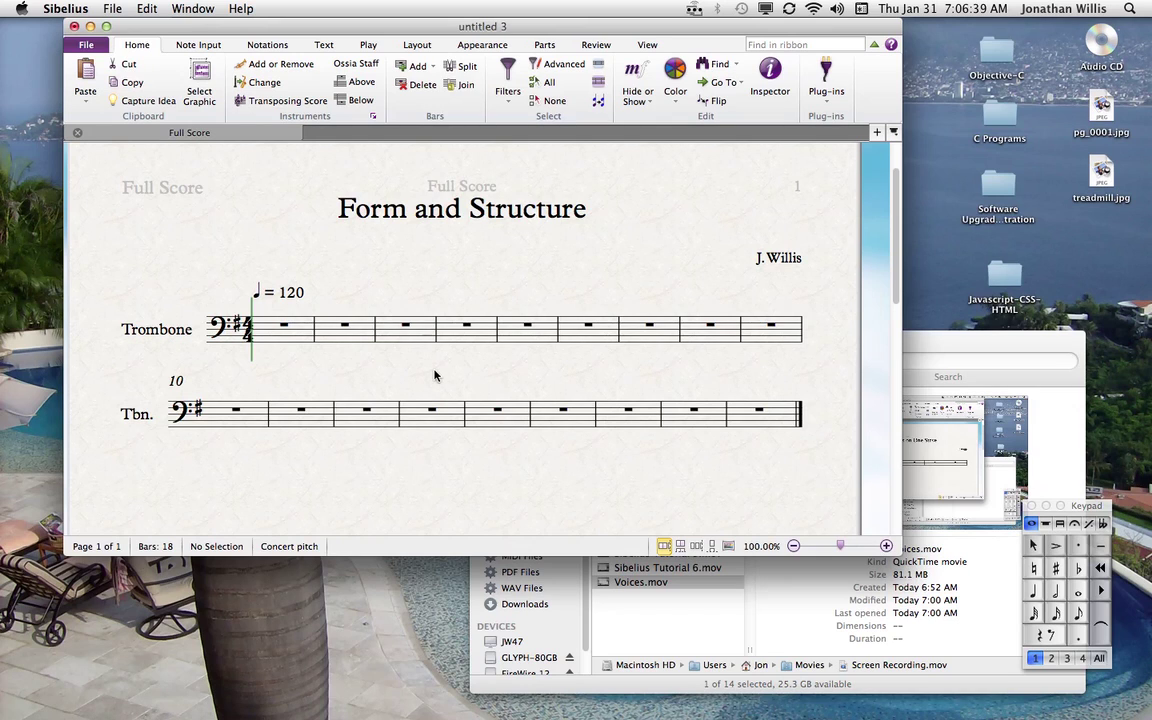
{"action": "left_click_drag", "start_coordinate": [434, 370], "coordinate": [432, 388]}
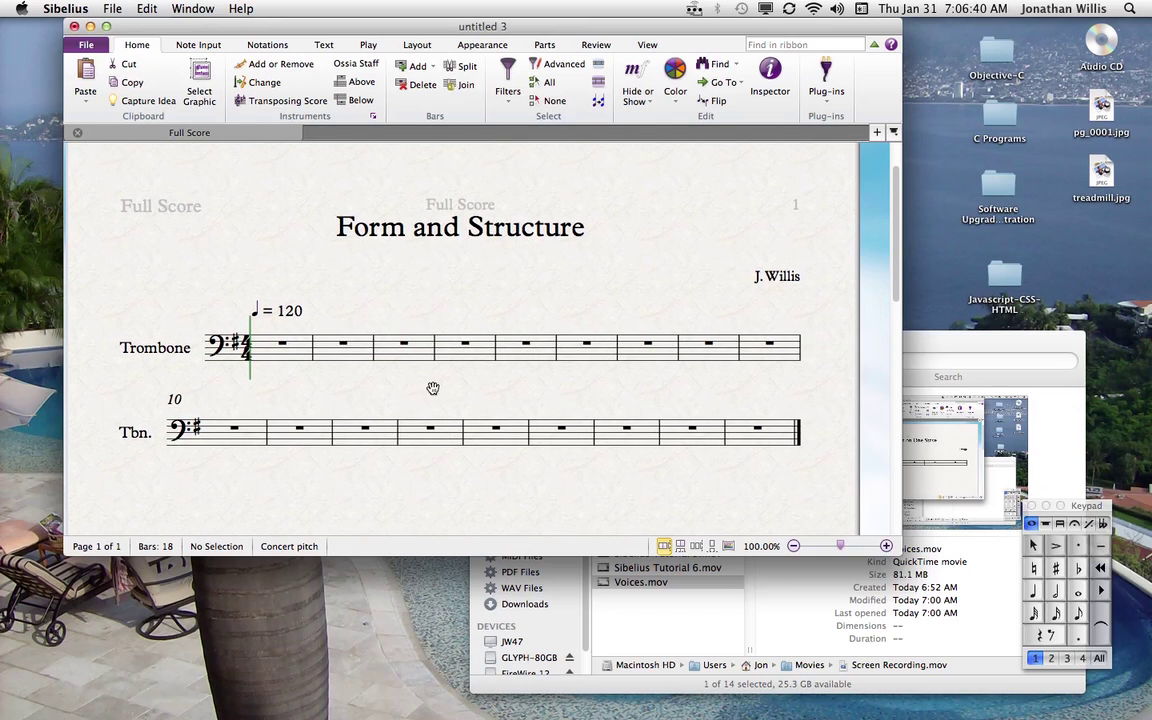
Move the ♩ = 120 tempo marking slightly up and left above bar 1
{"action": "left_click", "coordinate": [302, 352]}
{"action": "left_click", "coordinate": [282, 313]}
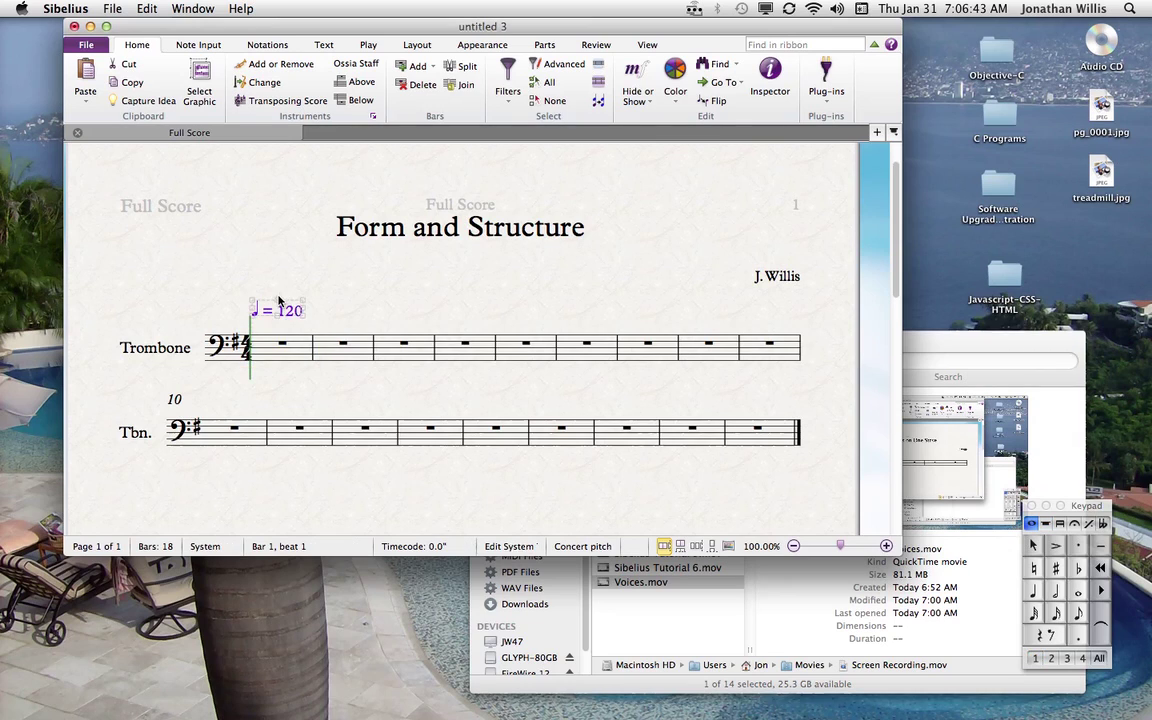
{"action": "left_click_drag", "start_coordinate": [282, 313], "coordinate": [262, 298]}
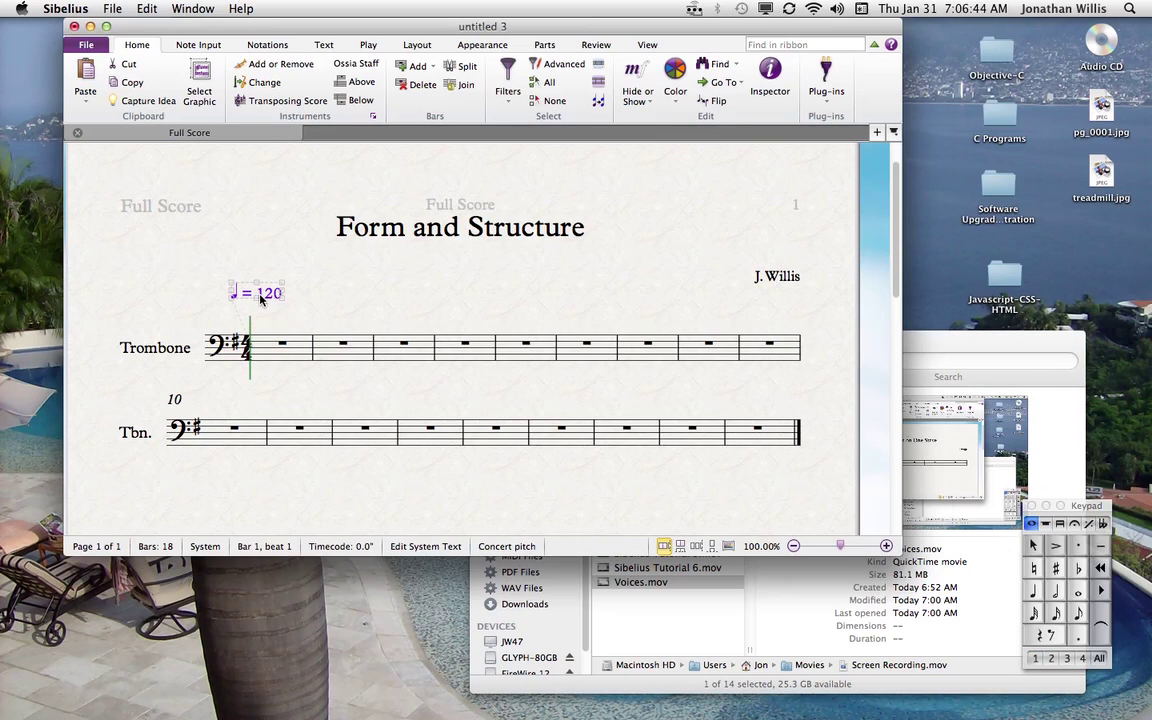
{"action": "left_click", "coordinate": [281, 360]}
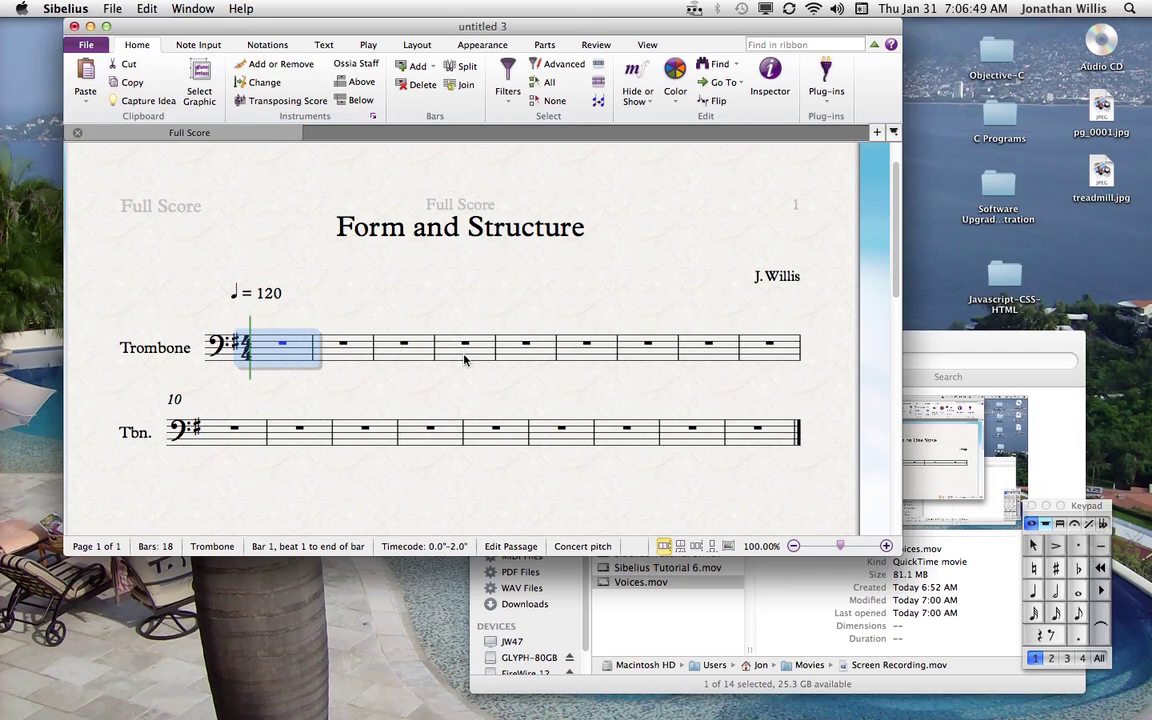
Add rehearsal mark A at the start of bar 9
{"action": "left_click", "coordinate": [721, 357]}
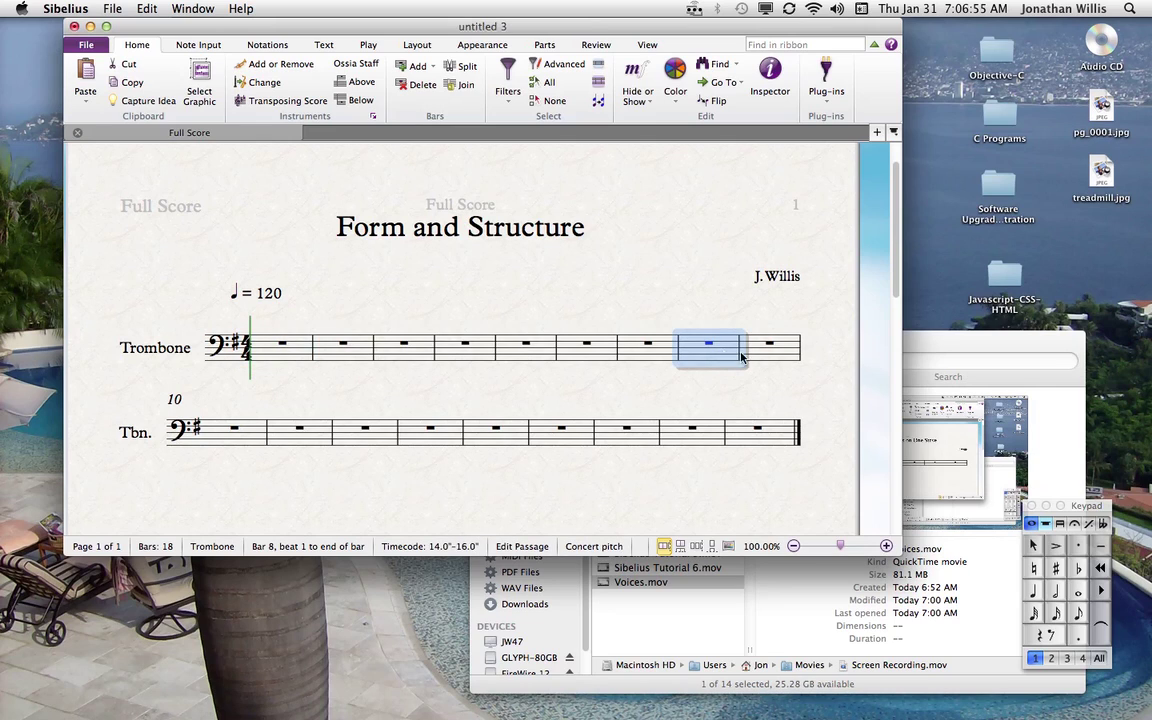
{"action": "left_click", "coordinate": [765, 359]}
{"action": "key", "text": "super+r"}
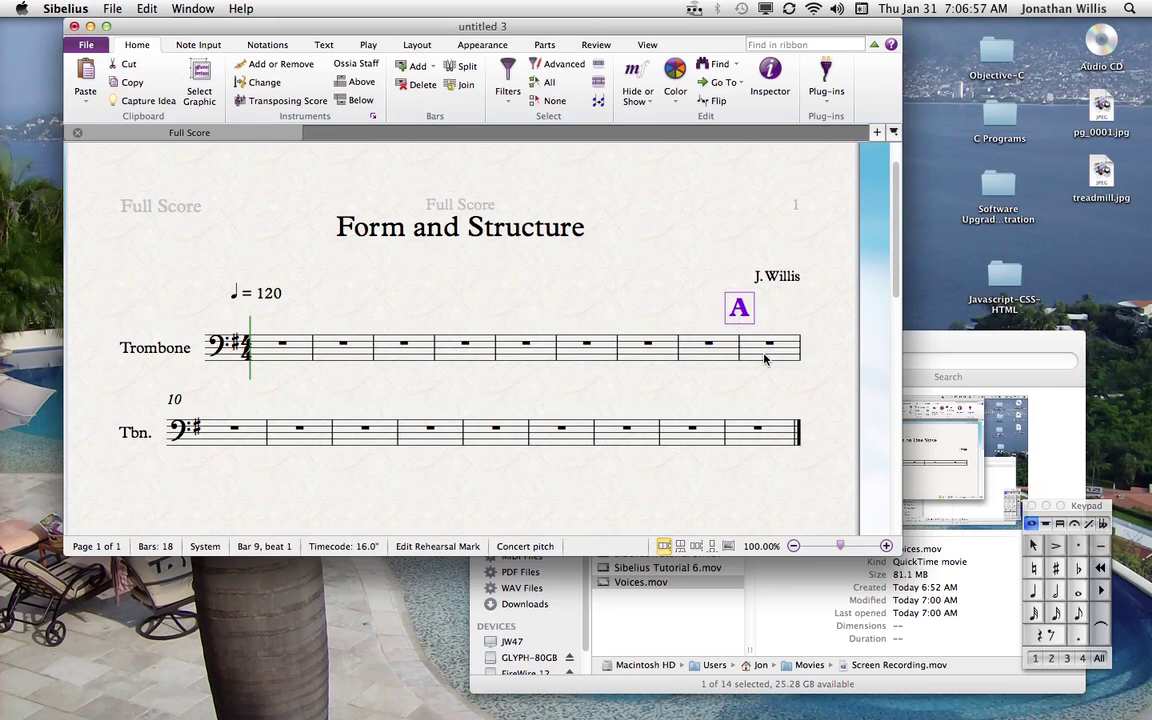
Nudge the 'Form and Structure' title slightly higher on the page
{"action": "left_click", "coordinate": [692, 356]}
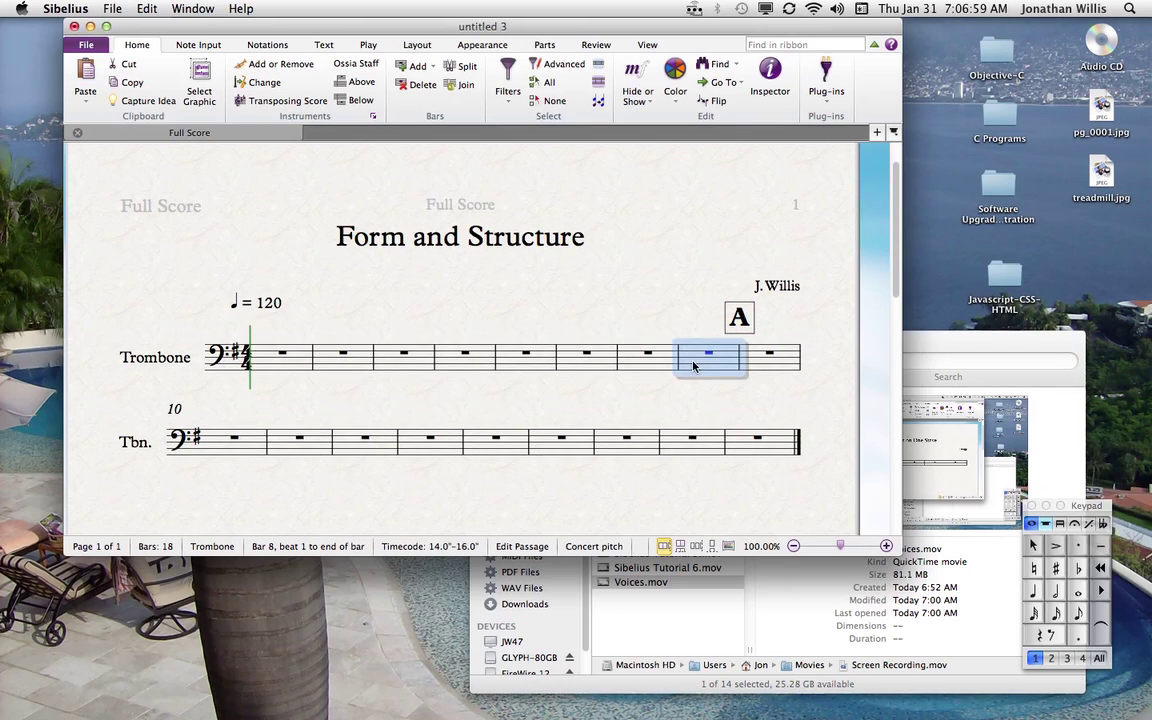
{"action": "left_click", "coordinate": [779, 277]}
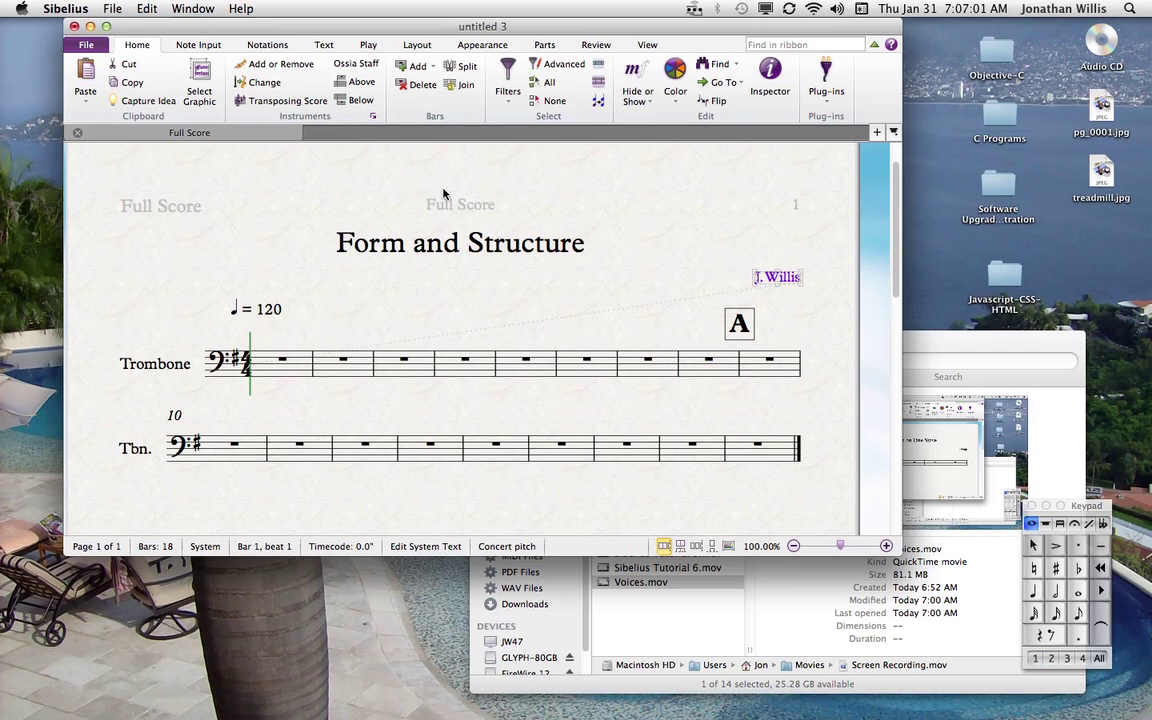
{"action": "left_click_drag", "start_coordinate": [430, 227], "coordinate": [429, 214]}
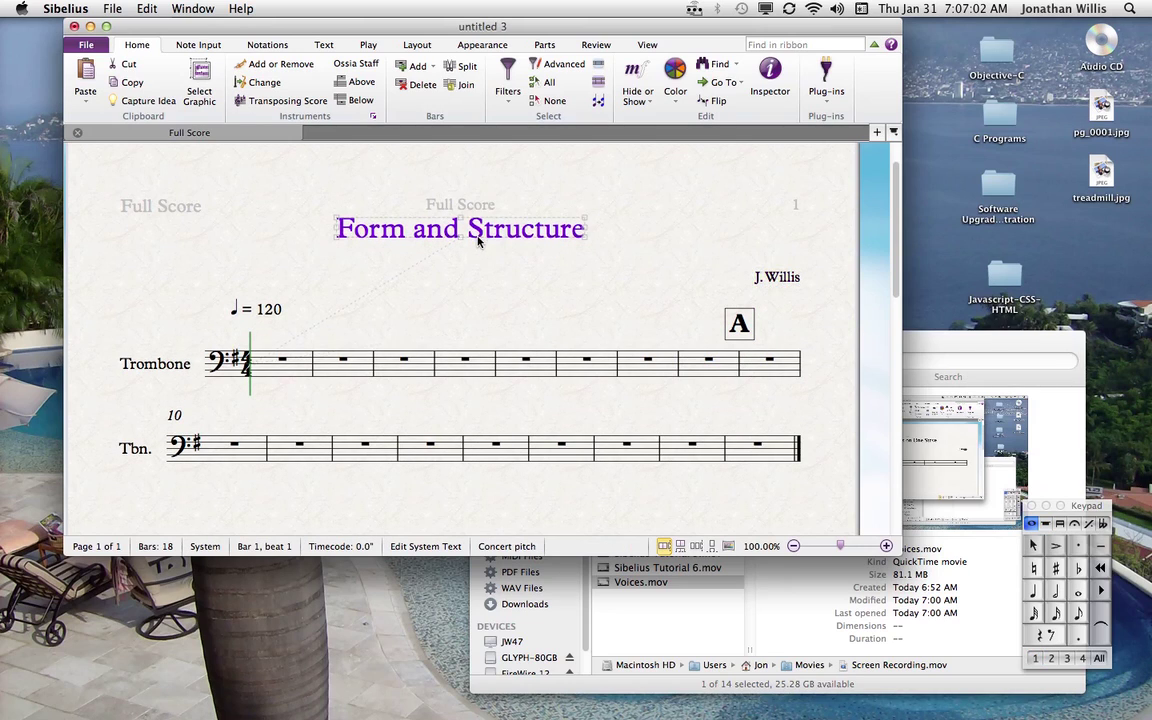
{"action": "left_click", "coordinate": [755, 367]}
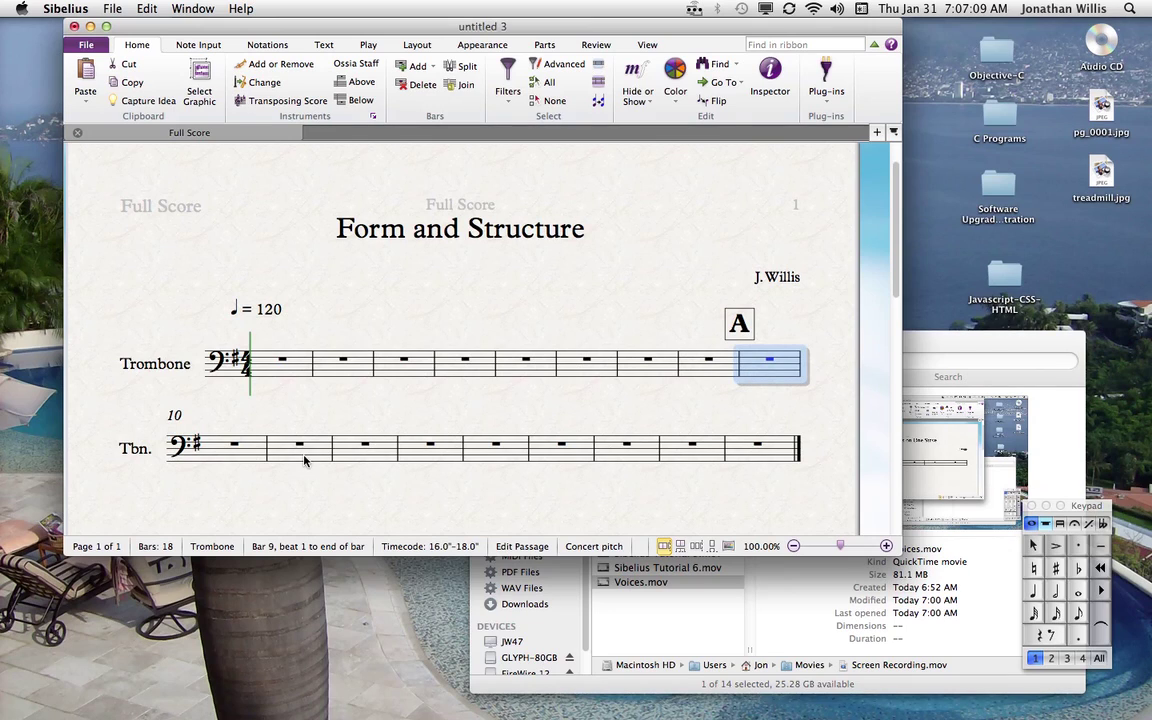
Apply 3/4 time to bars 9–12, with 4/4 returning at bar 13
{"action": "left_click", "coordinate": [360, 459], "text": "shift"}
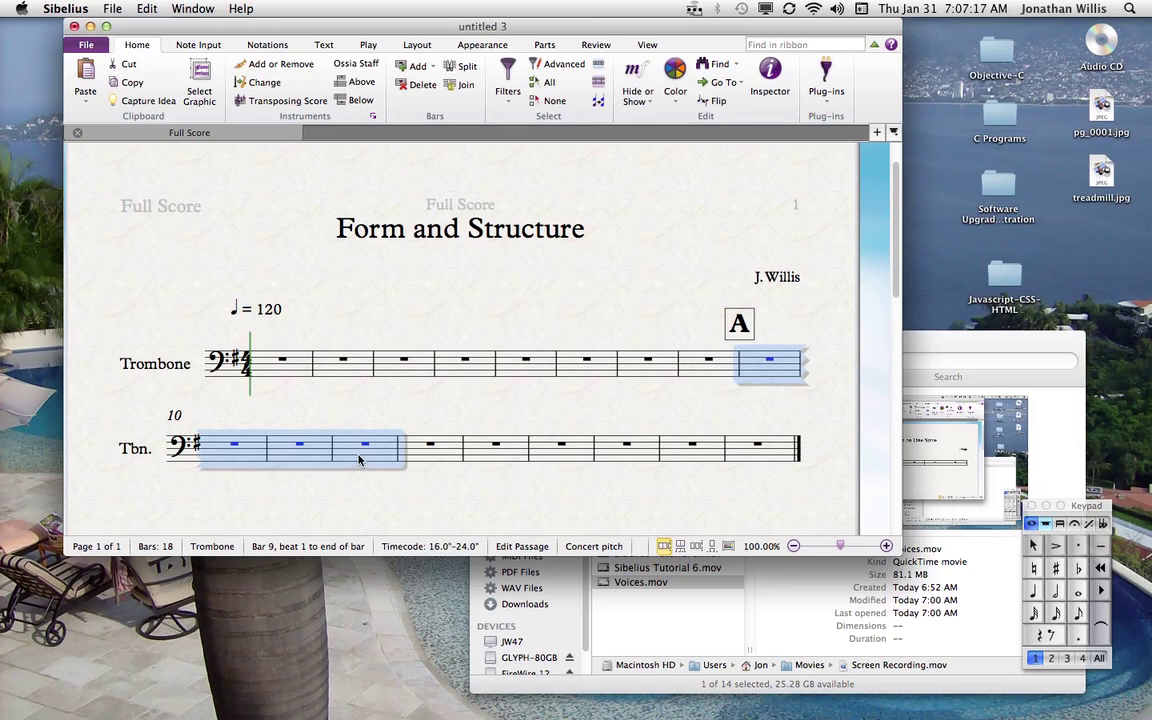
{"action": "key", "text": "t"}
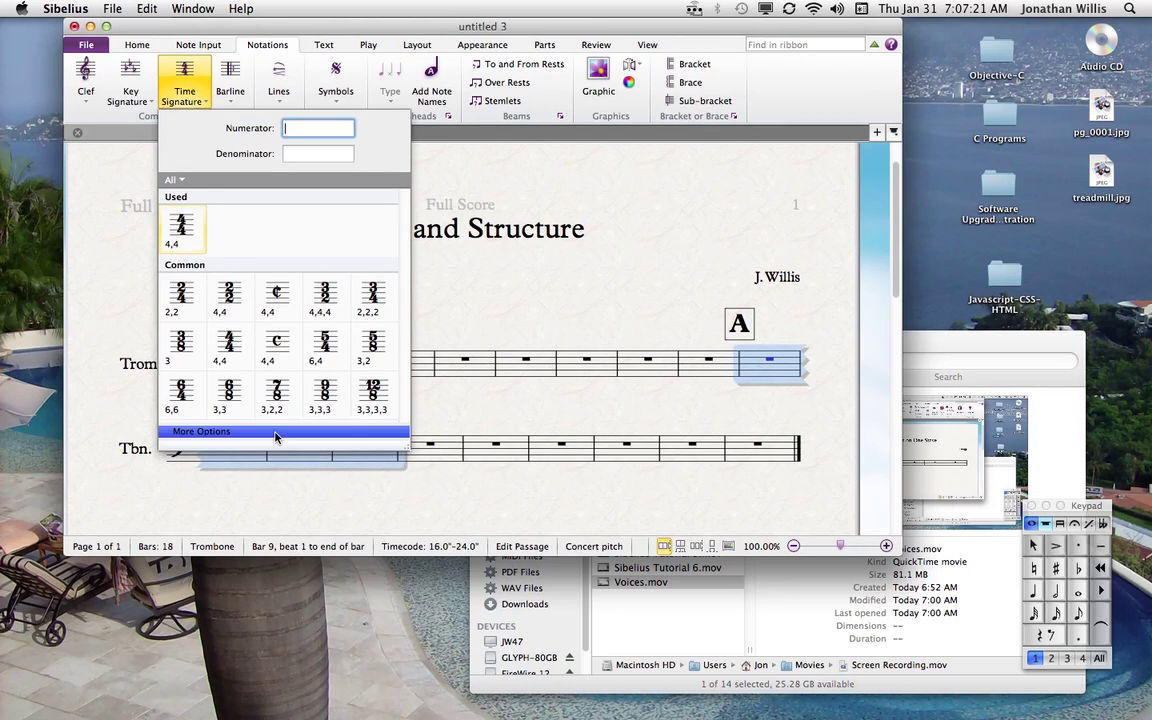
{"action": "left_click", "coordinate": [369, 299]}
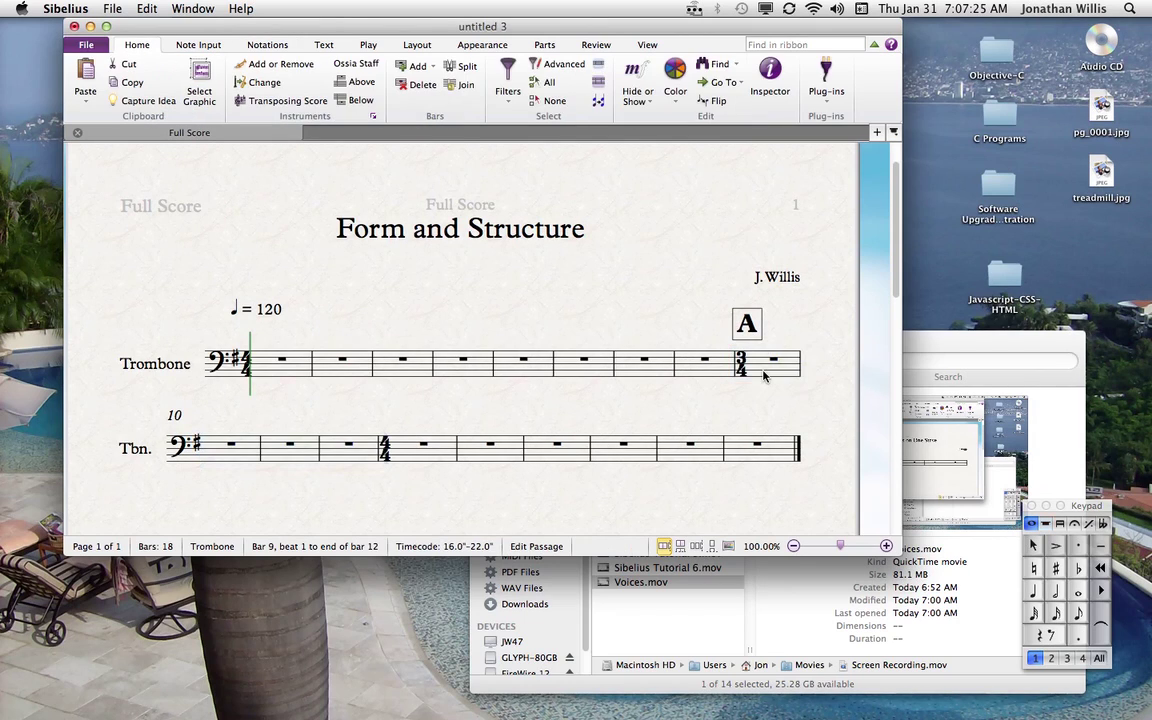
{"action": "key", "text": "Escape"}
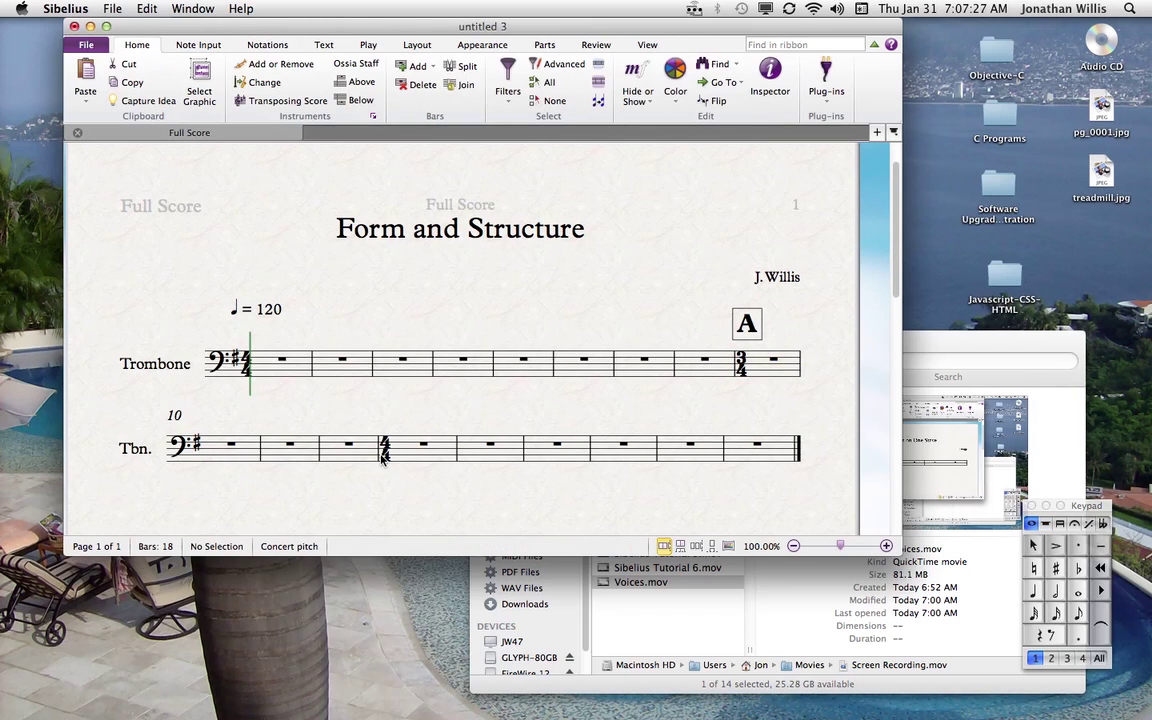
Apply 6/8 time to bars 13–16 from the Time Signature gallery
{"action": "left_click", "coordinate": [424, 458]}
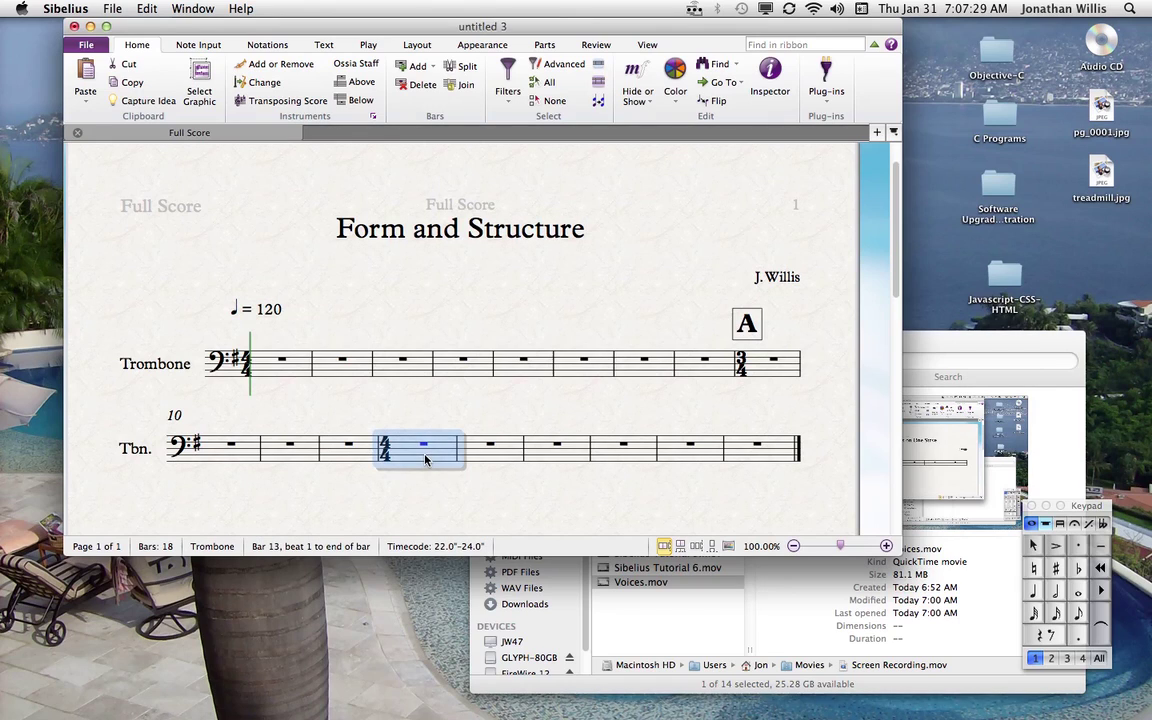
{"action": "left_click", "coordinate": [600, 455], "text": "shift"}
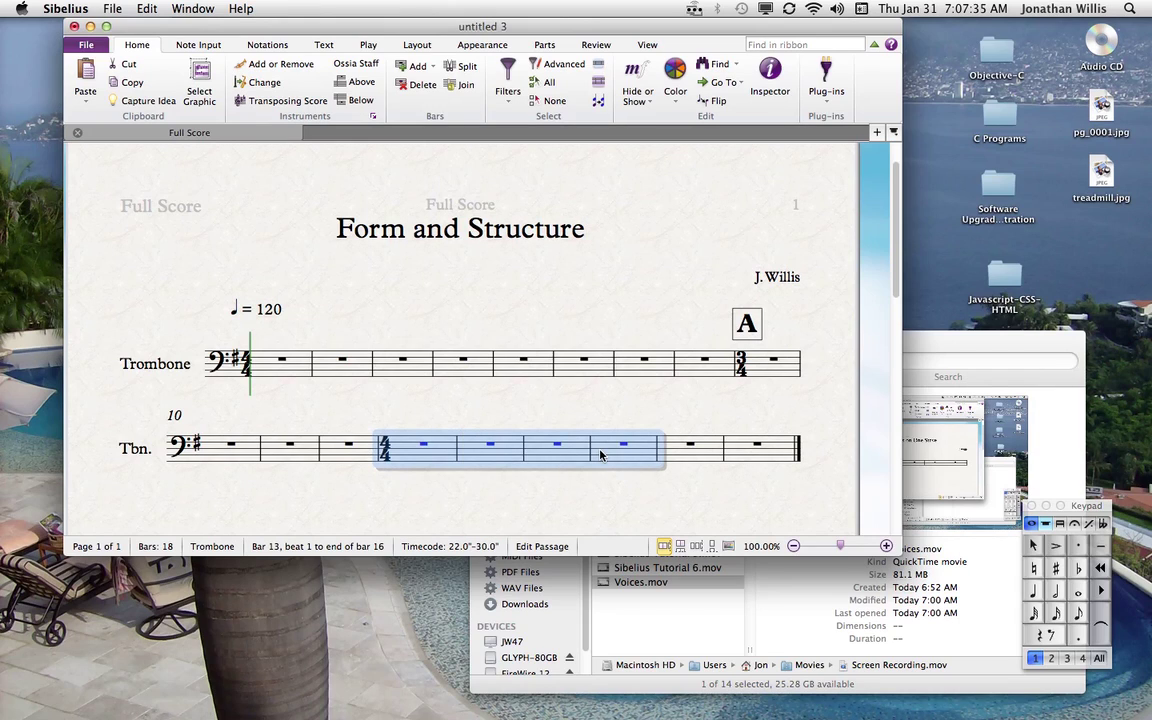
{"action": "key", "text": "ctrl+alt+Right"}
{"action": "key", "text": "ctrl+alt+Right"}
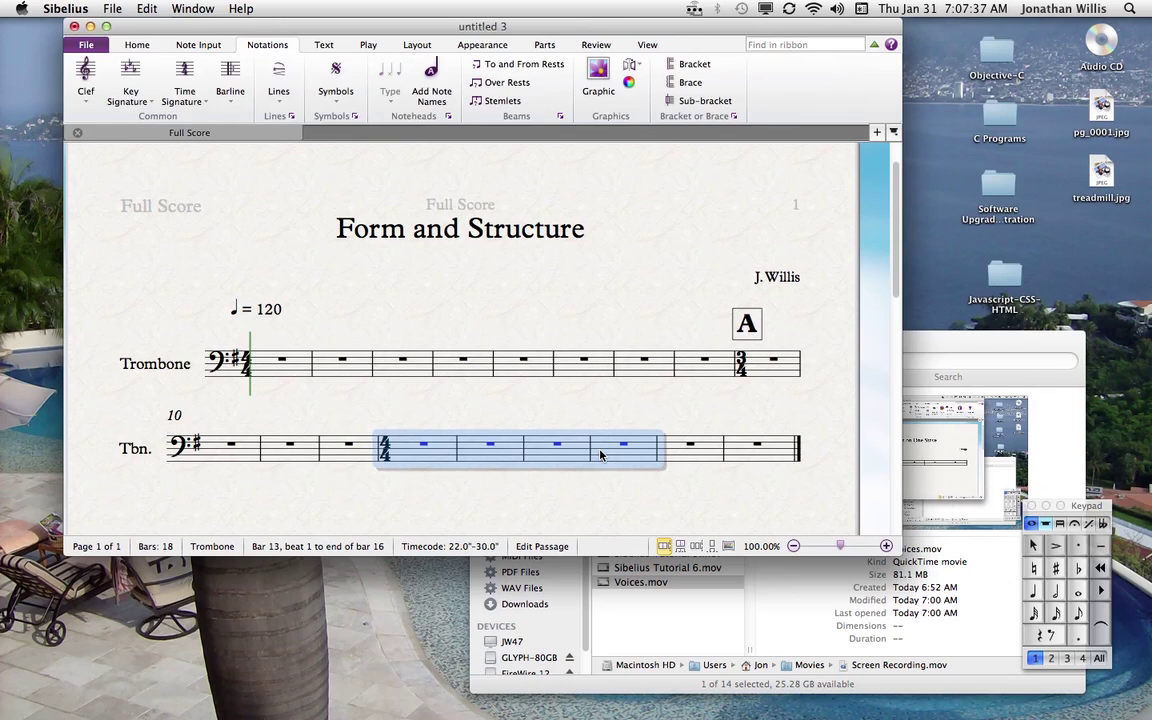
{"action": "key", "text": "t"}
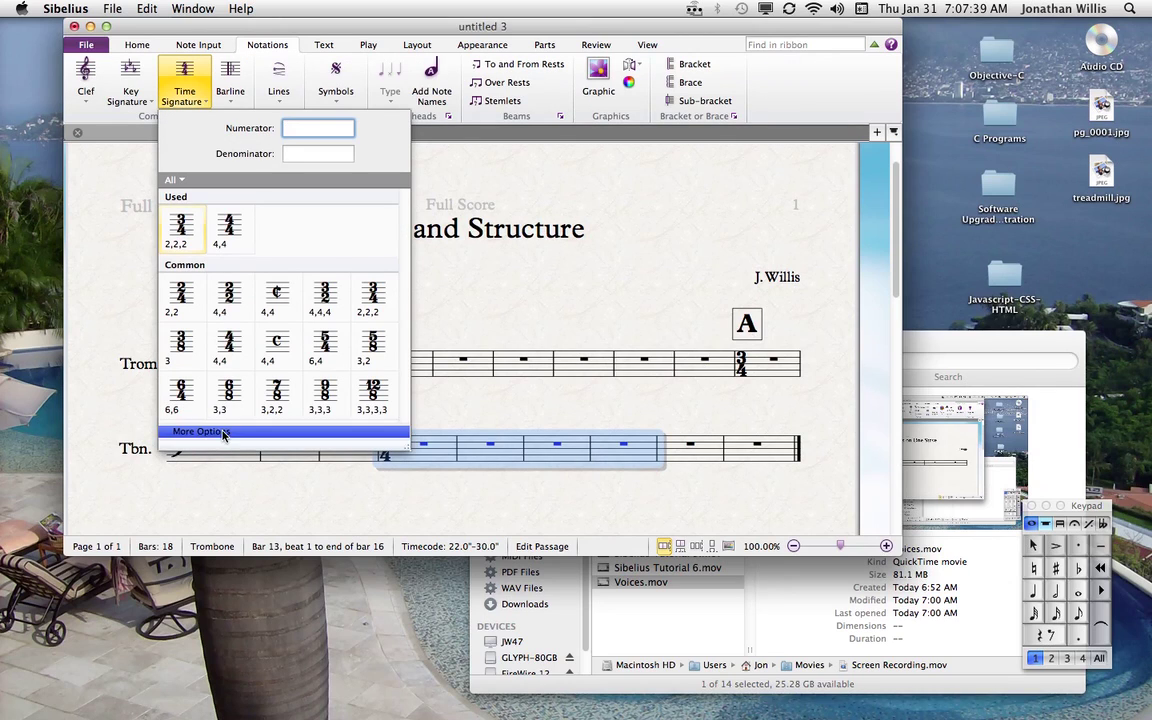
{"action": "left_click", "coordinate": [229, 396]}
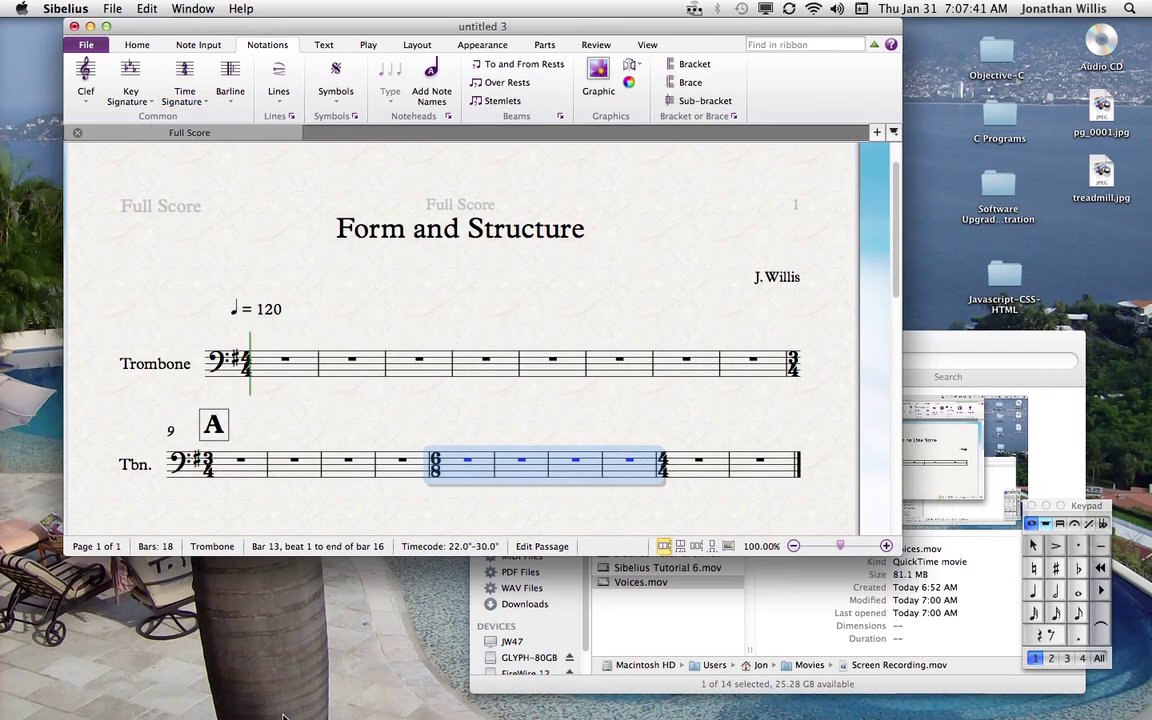
{"action": "key", "text": "ctrl+alt+Left"}
{"action": "key", "text": "ctrl+alt+Left"}
{"action": "key", "text": "Escape"}
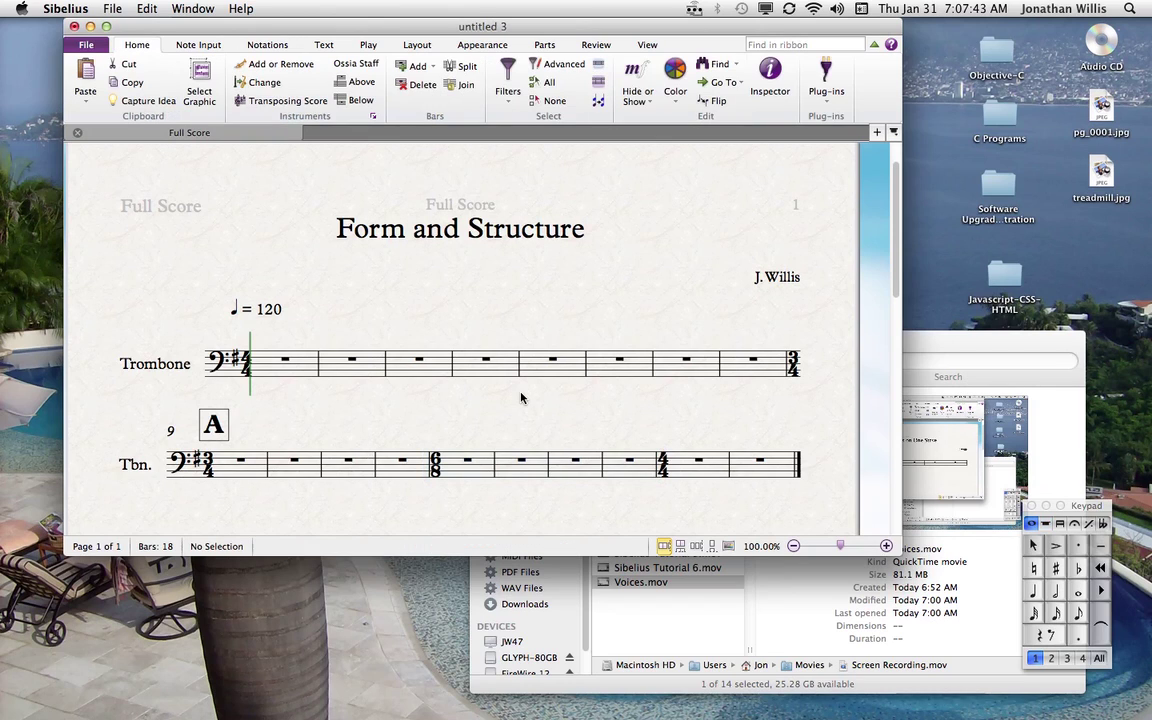
Add rehearsal mark B above bar 13
{"action": "left_click", "coordinate": [482, 470]}
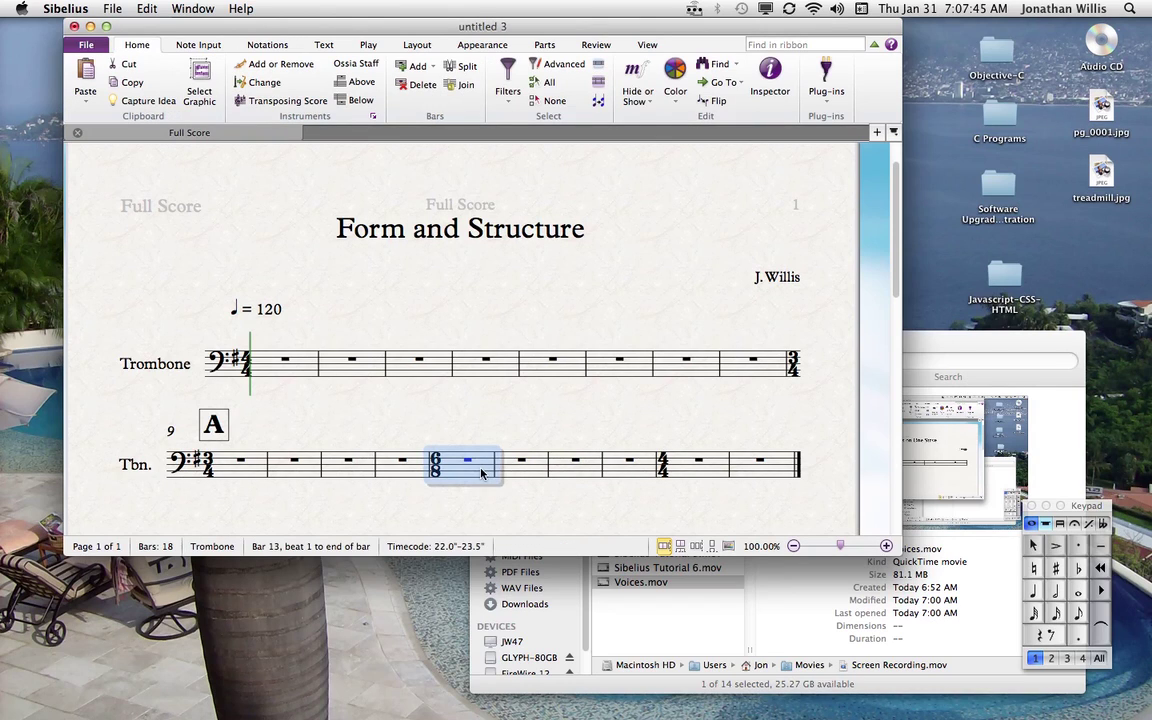
{"action": "key", "text": "ctrl+r"}
{"action": "key", "text": "Escape"}
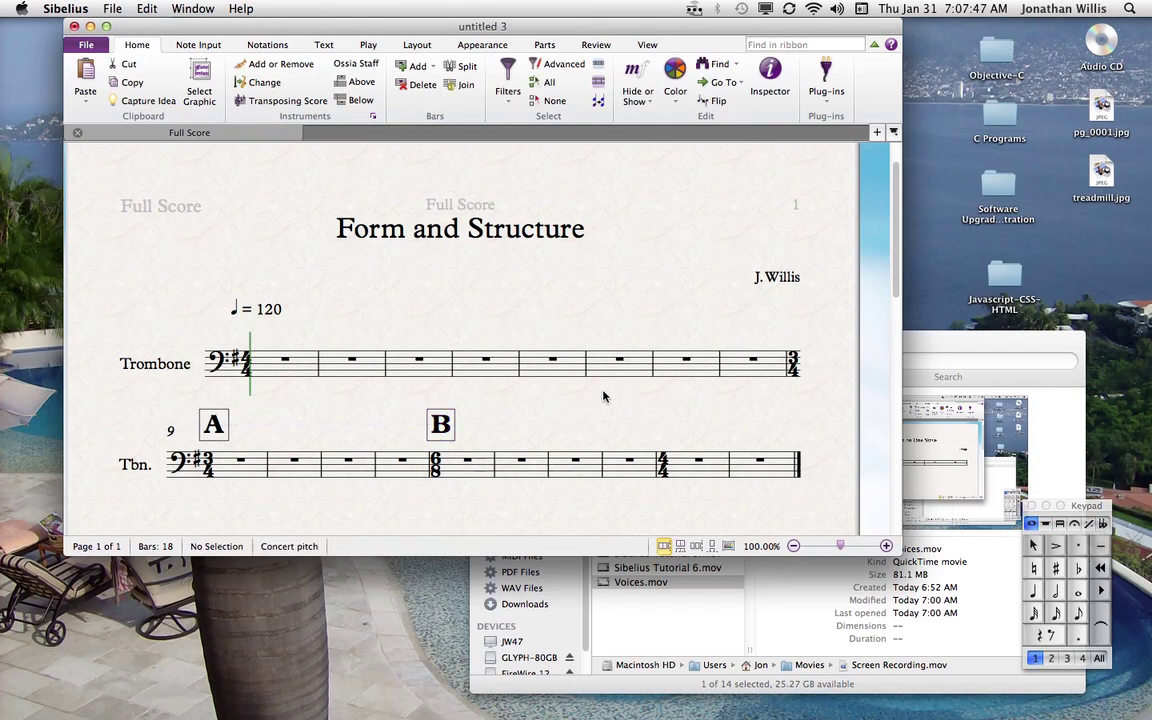
Select the final bars 17–18
{"action": "left_click", "coordinate": [560, 464]}
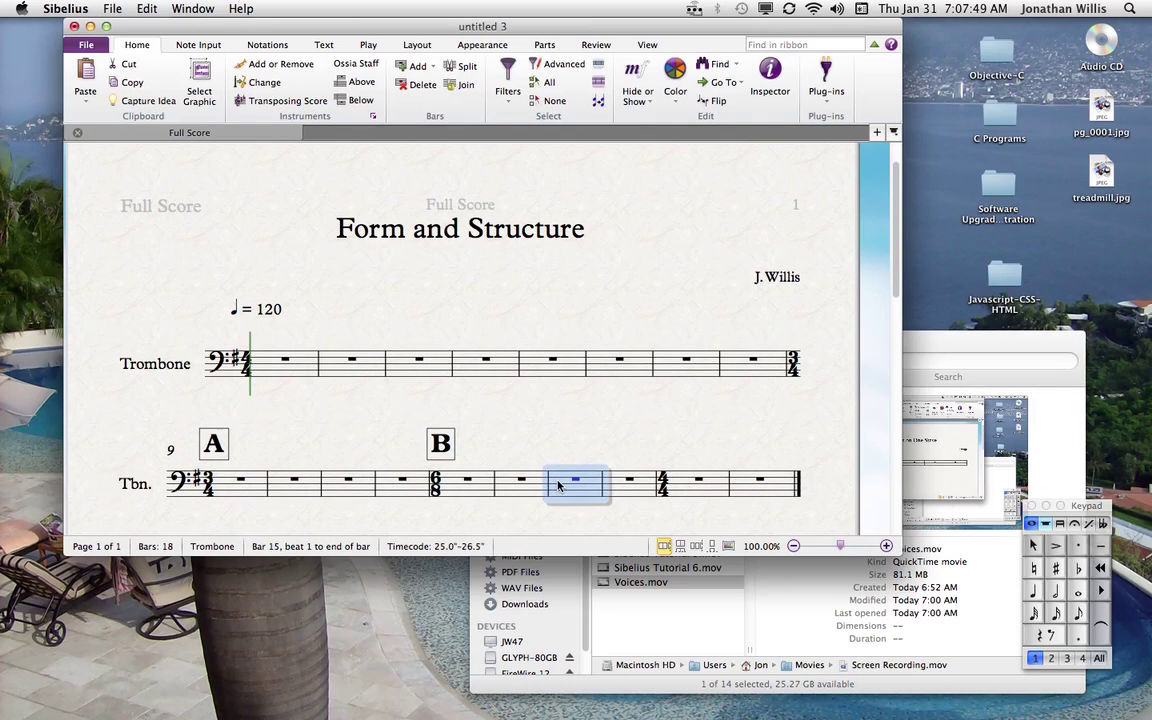
{"action": "key", "text": "Escape"}
{"action": "left_click", "coordinate": [695, 487]}
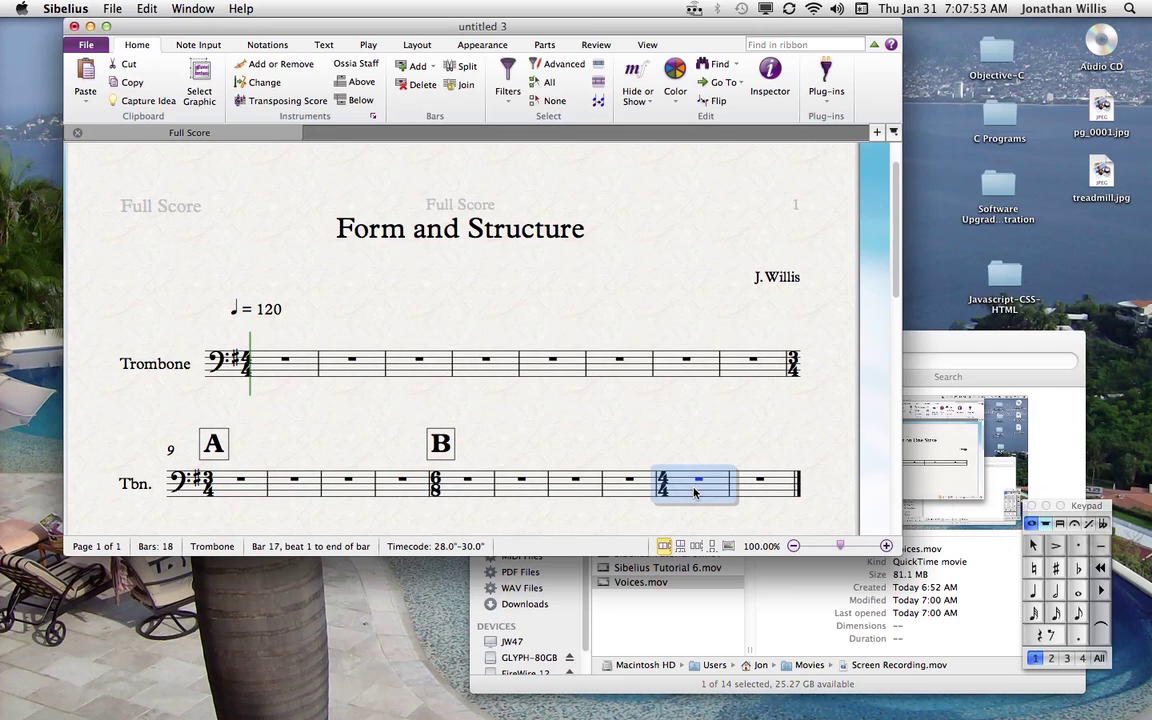
{"action": "left_click", "coordinate": [761, 487], "text": "shift"}
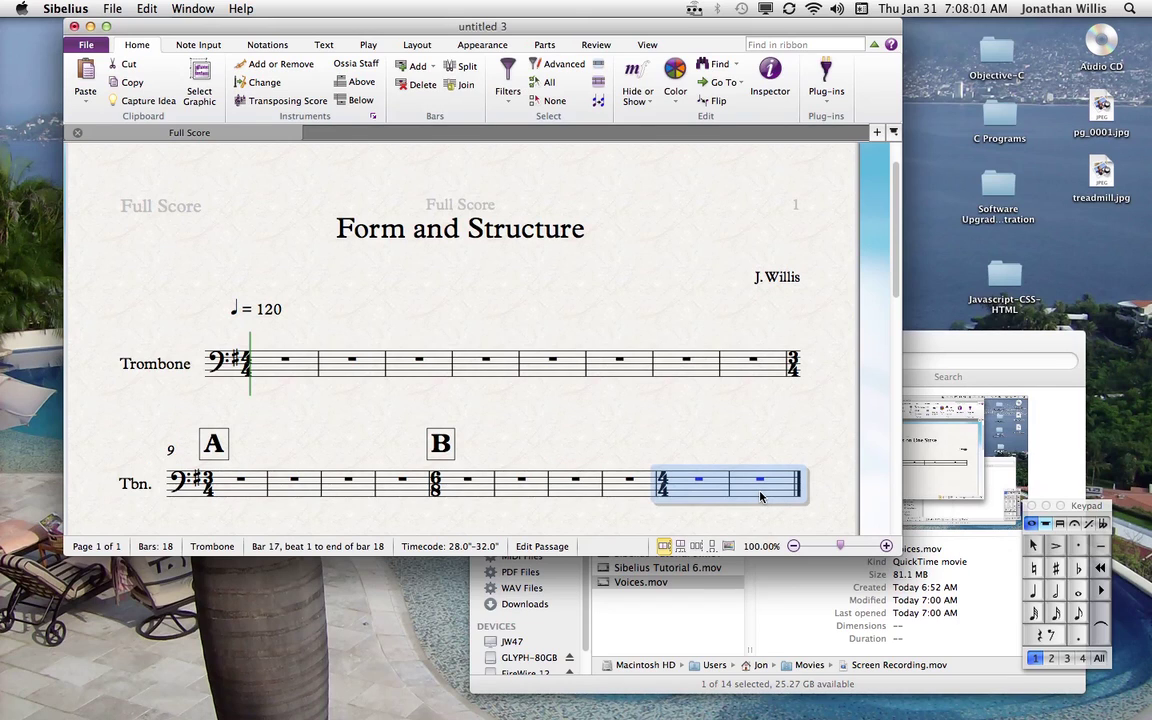
Apply 3/4 time to bars 17–18 from the Time Signature gallery
{"action": "key", "text": "alt+n"}
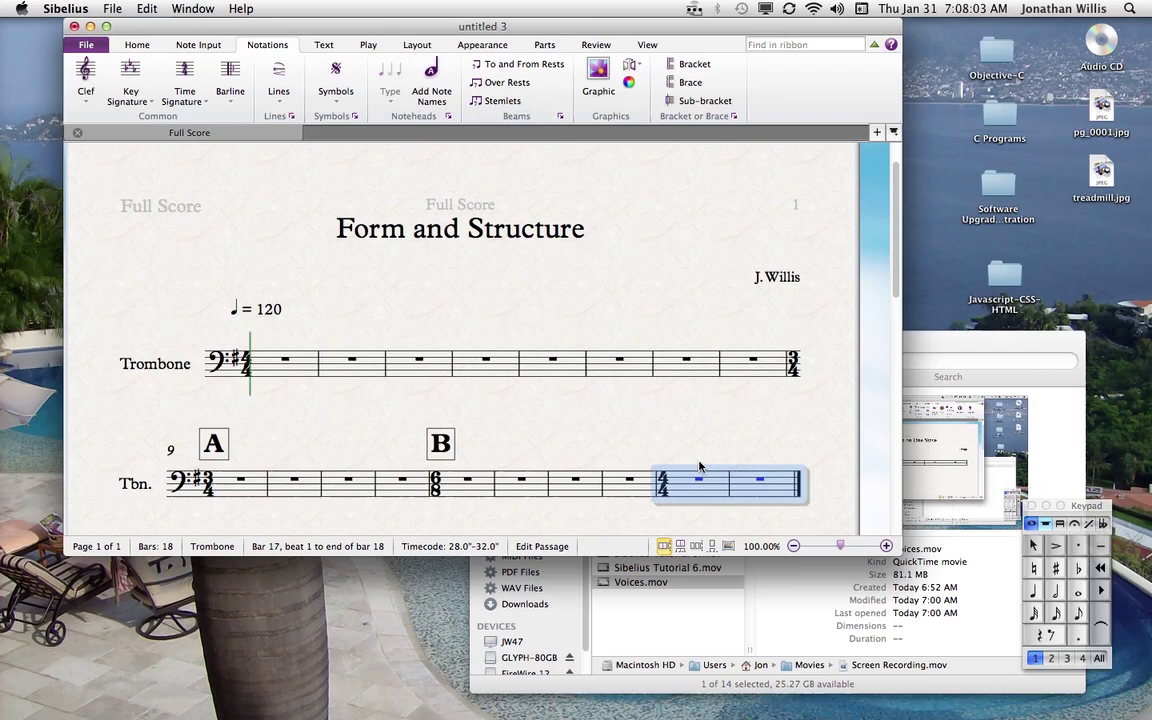
{"action": "key", "text": "t"}
{"action": "left_click", "coordinate": [373, 298]}
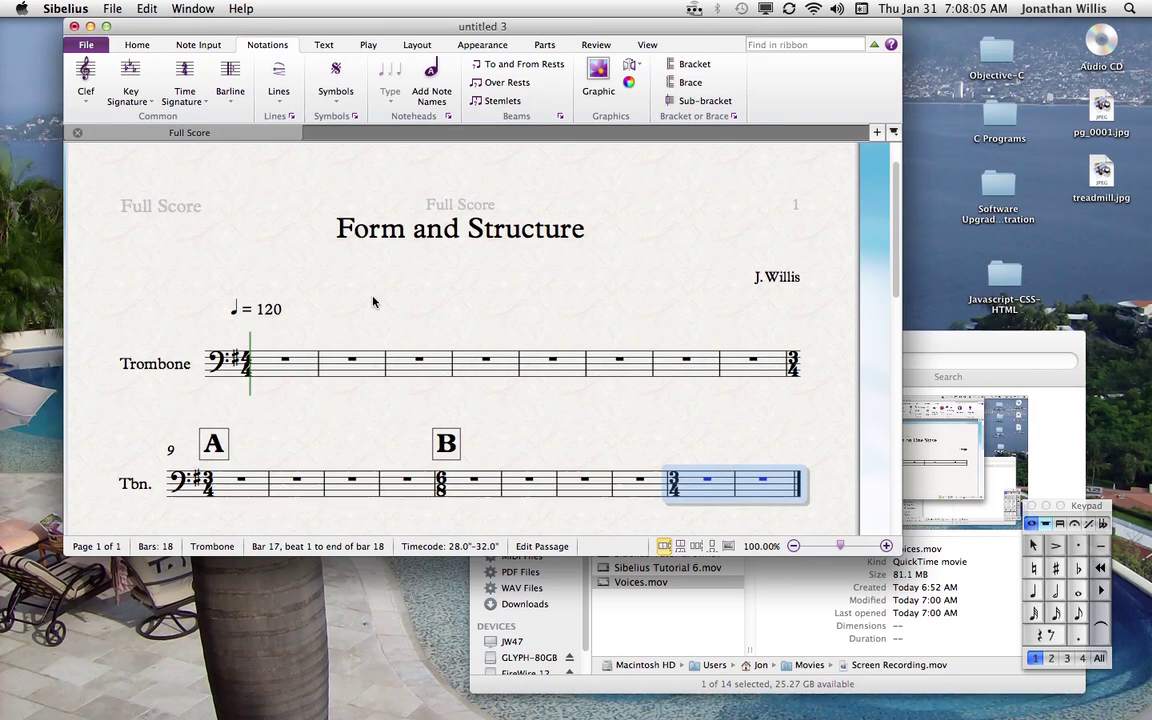
{"action": "key", "text": "alt+h"}
{"action": "key", "text": "Escape"}
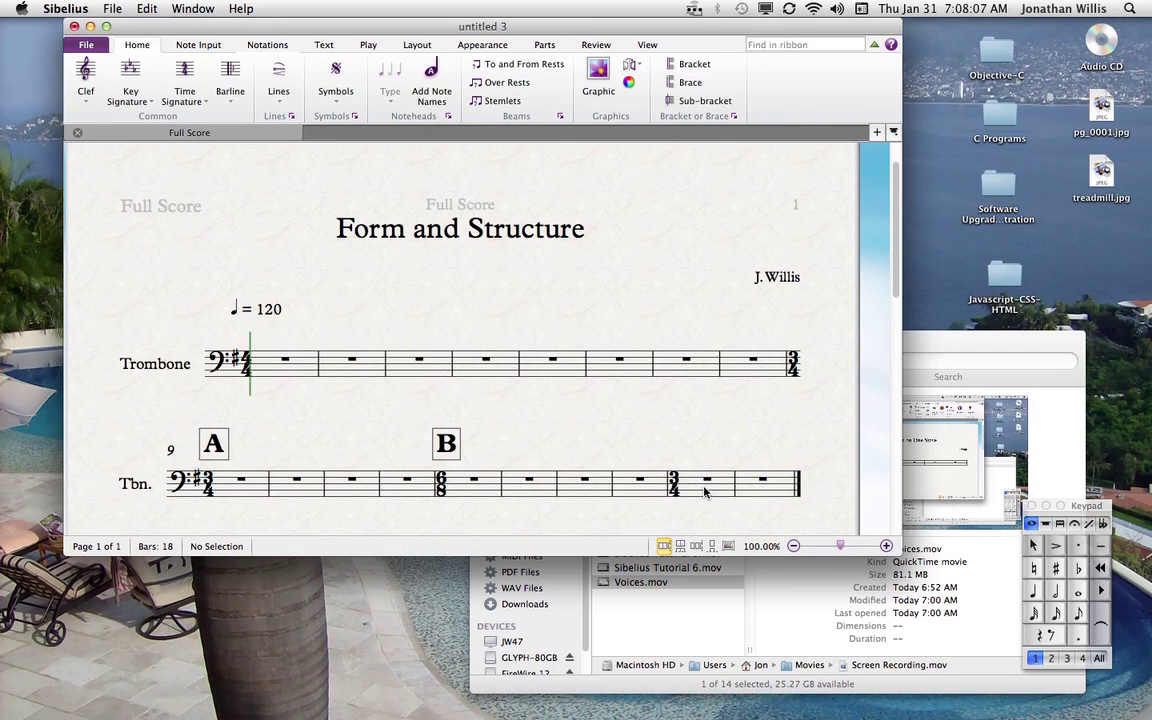